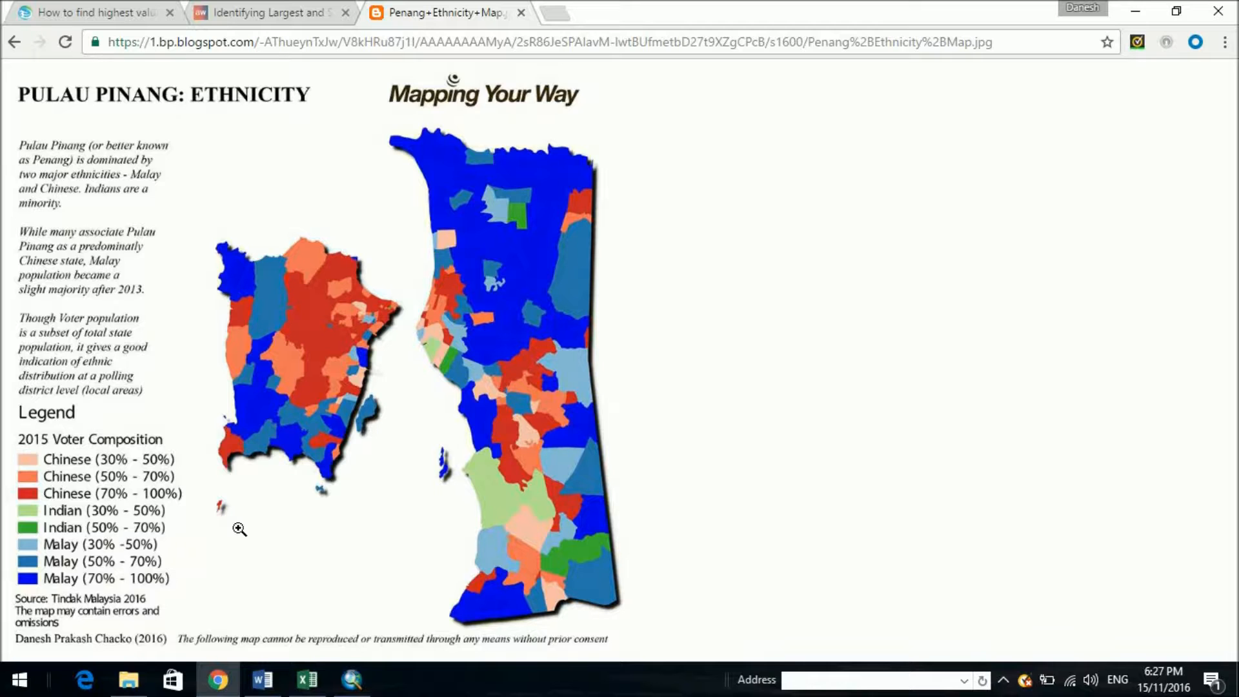
Step: Switch to the Selangor_2015_DM_Ethnicity workbook in Excel and review the Malay, Chinese and Indian columns on Sheet1
{"action": "left_click", "coordinate": [321, 686]}
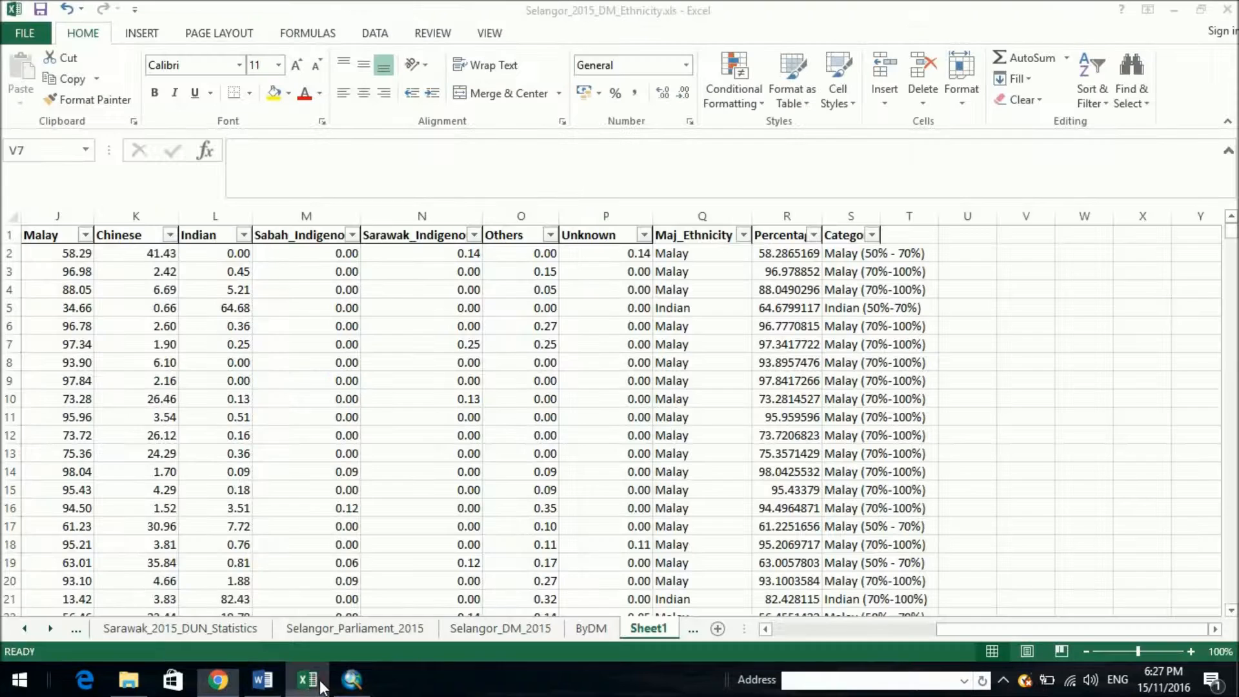
{"action": "left_click_drag", "start_coordinate": [982, 633], "coordinate": [815, 630]}
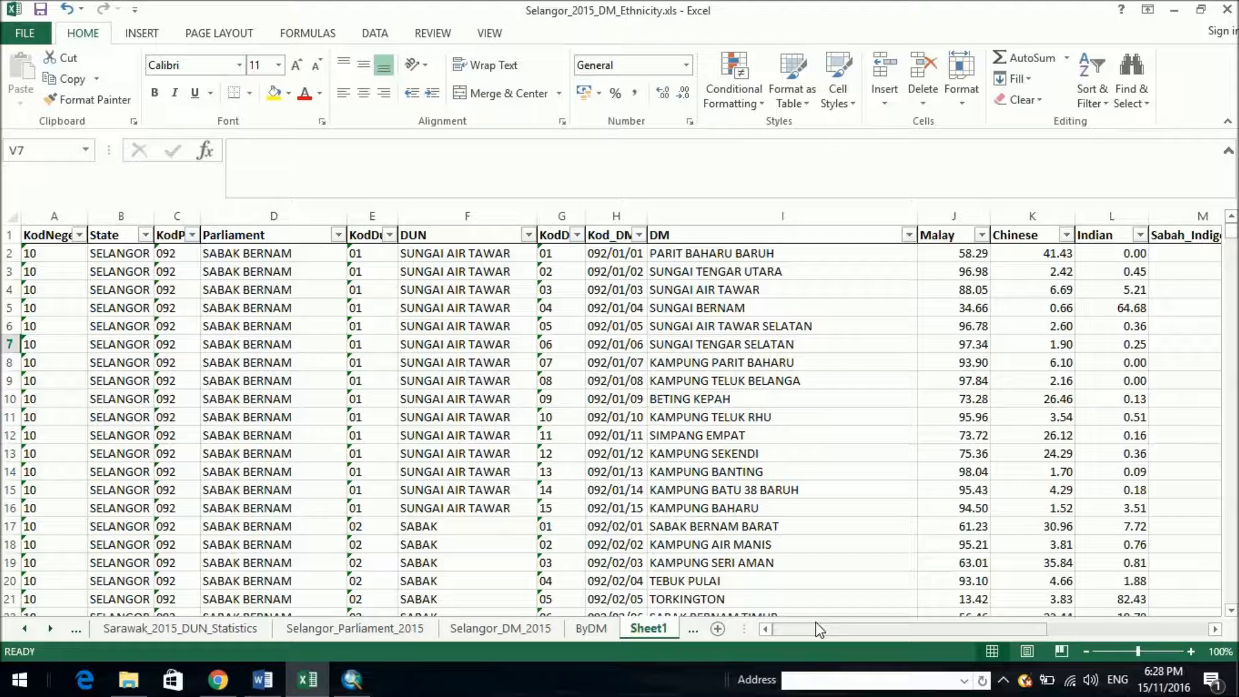
{"action": "left_click_drag", "start_coordinate": [818, 630], "coordinate": [1063, 629]}
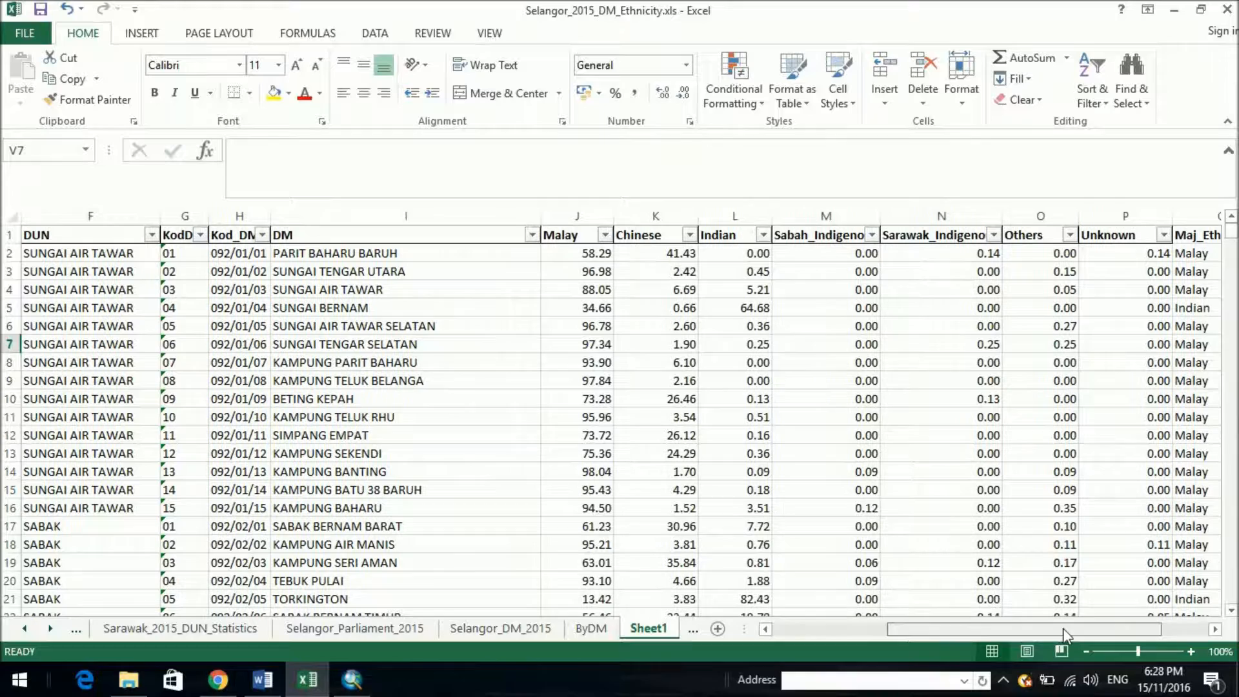
{"action": "left_click", "coordinate": [567, 253]}
{"action": "left_click", "coordinate": [668, 253]}
{"action": "left_click", "coordinate": [736, 253]}
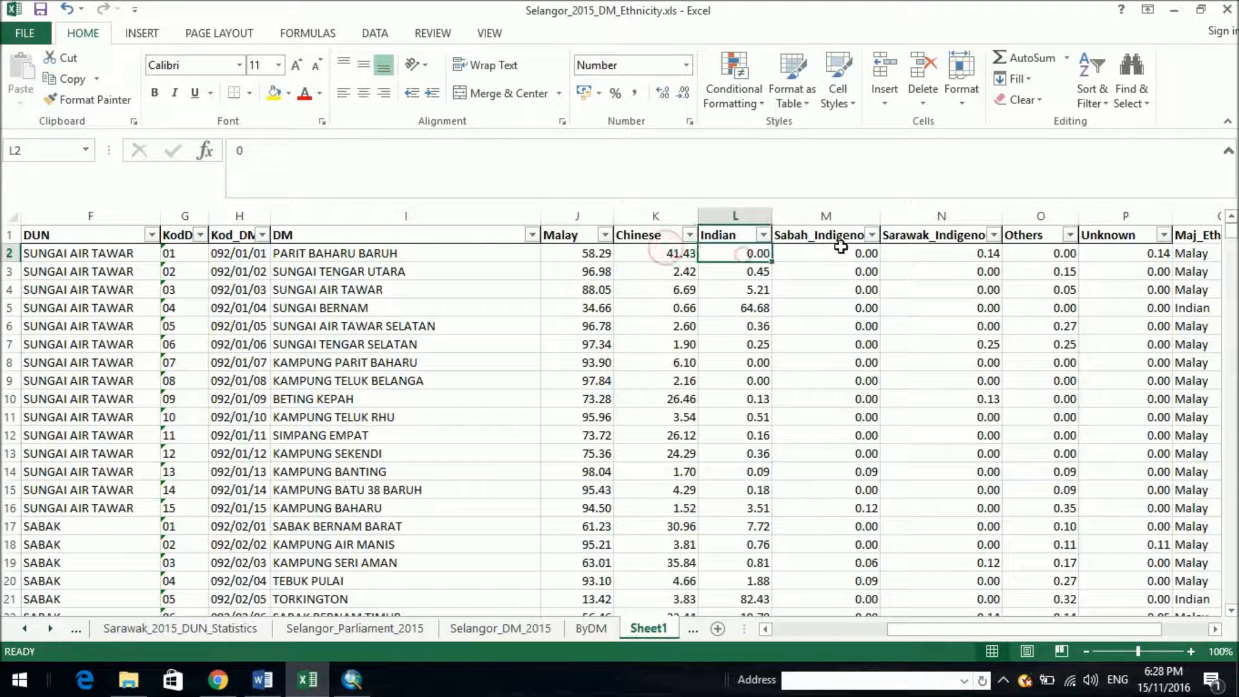
{"action": "left_click_drag", "start_coordinate": [976, 627], "coordinate": [836, 581]}
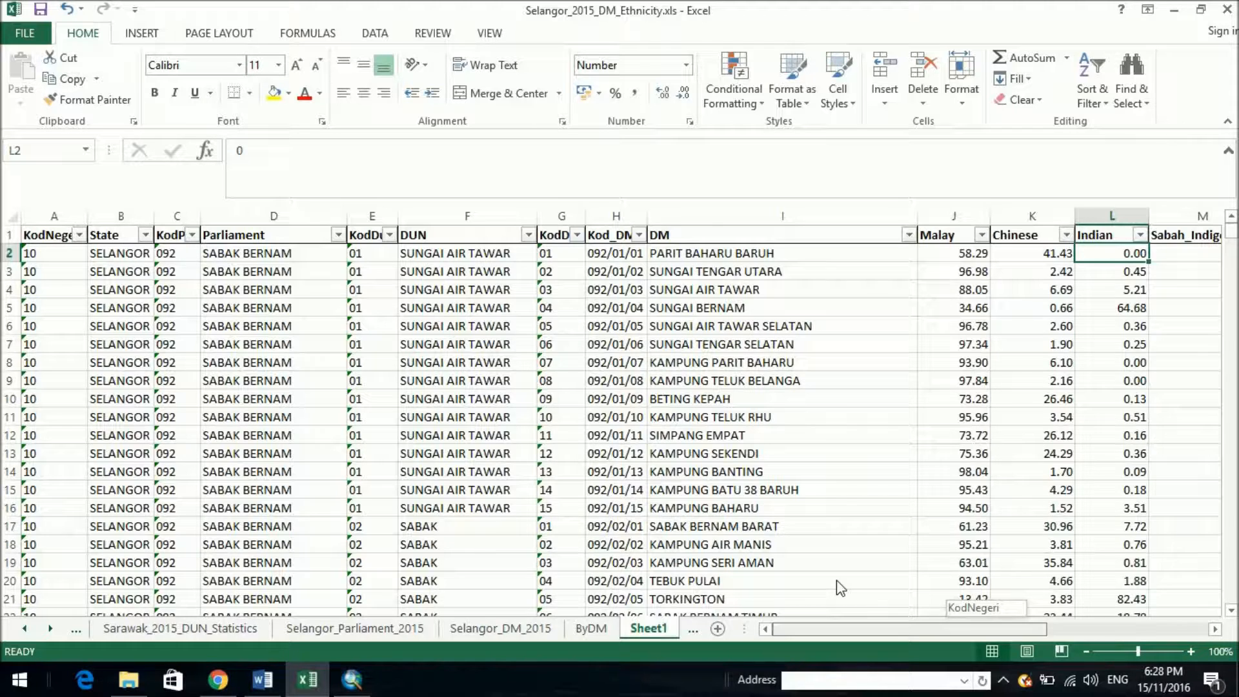
Step: Inspect the Kod_DM header and its first code, and view the Selangor_DM_2015 layer in ArcMap before returning to Excel
{"action": "left_click_drag", "start_coordinate": [839, 587], "coordinate": [651, 344]}
{"action": "left_click", "coordinate": [616, 239]}
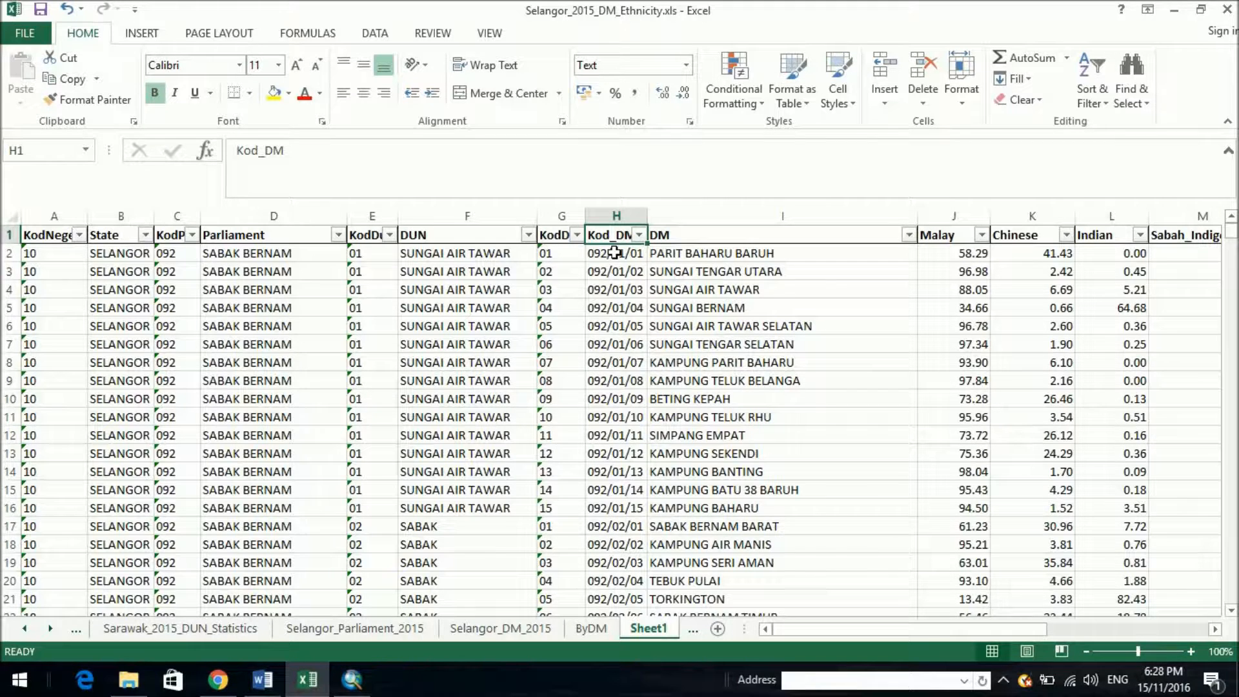
{"action": "left_click", "coordinate": [624, 249]}
{"action": "left_click", "coordinate": [352, 679]}
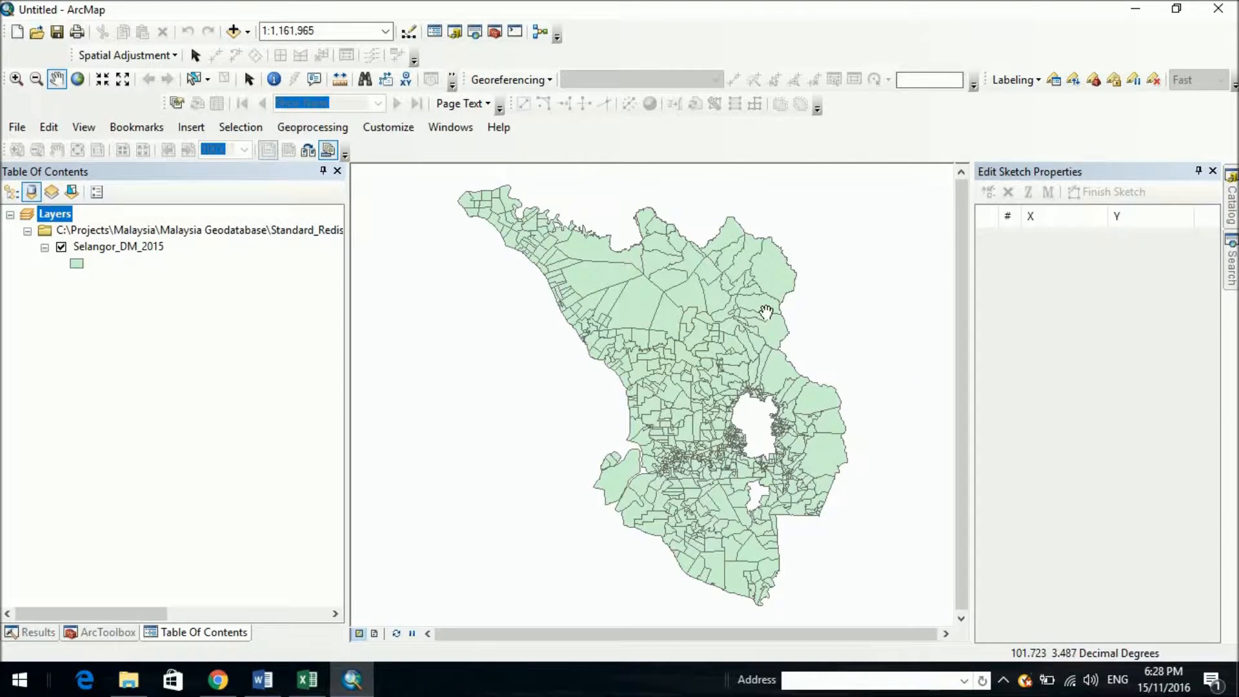
{"action": "left_click", "coordinate": [307, 679]}
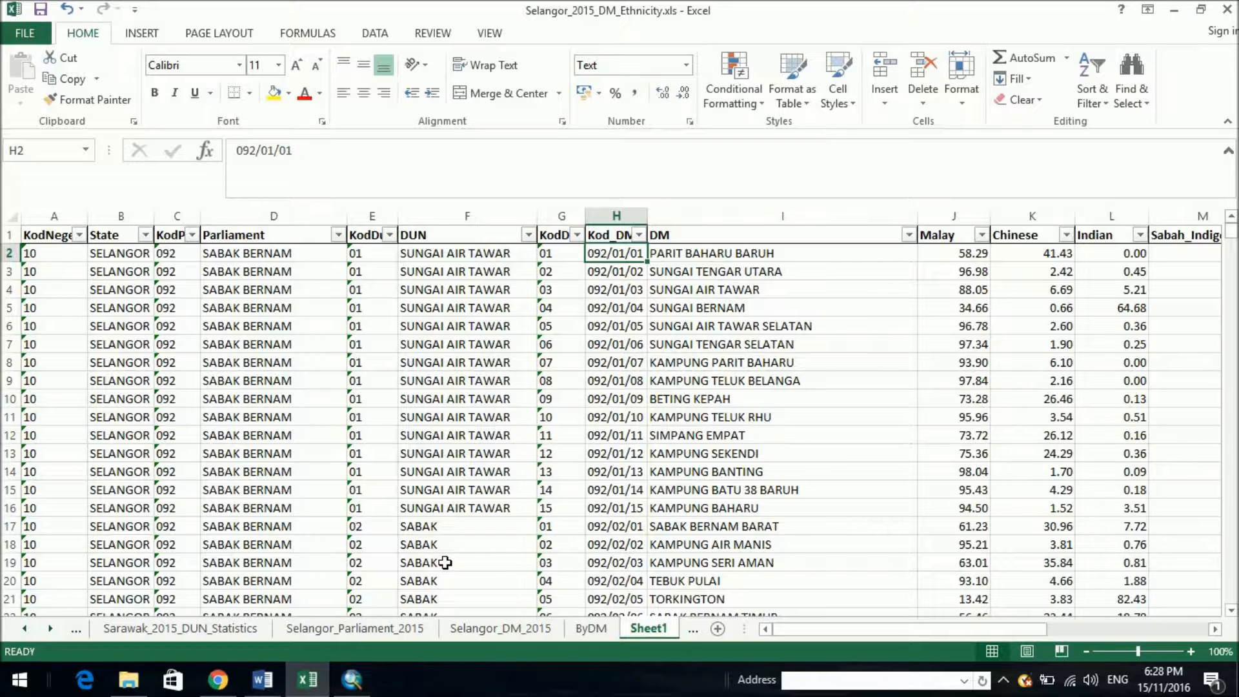
Step: Check the cell number format of the entire Kod_DM column
{"action": "left_click", "coordinate": [619, 213]}
{"action": "right_click", "coordinate": [620, 213]}
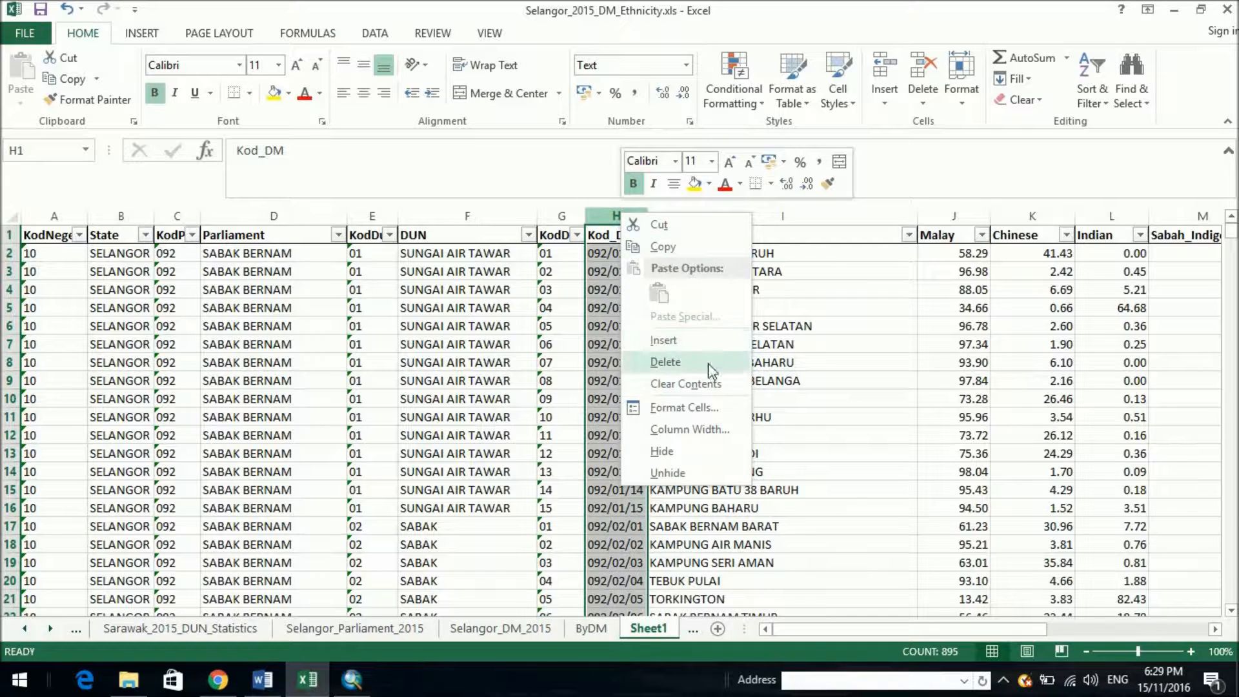
{"action": "left_click", "coordinate": [685, 407]}
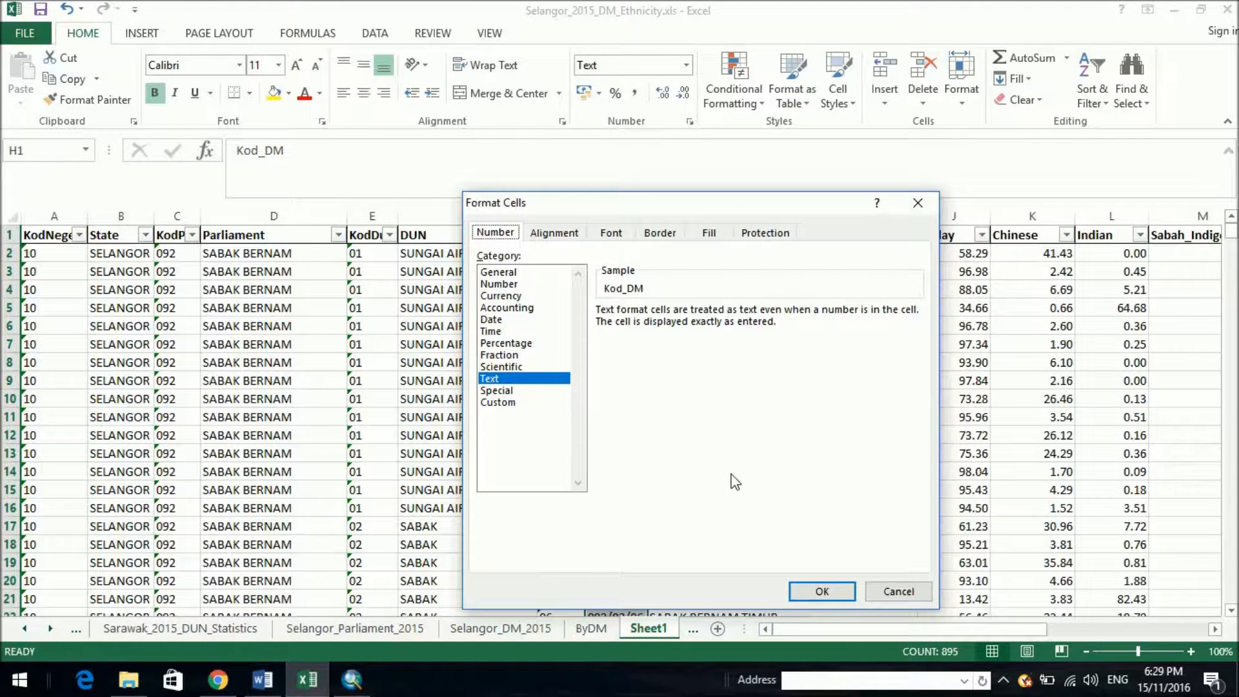
{"action": "left_click", "coordinate": [813, 589]}
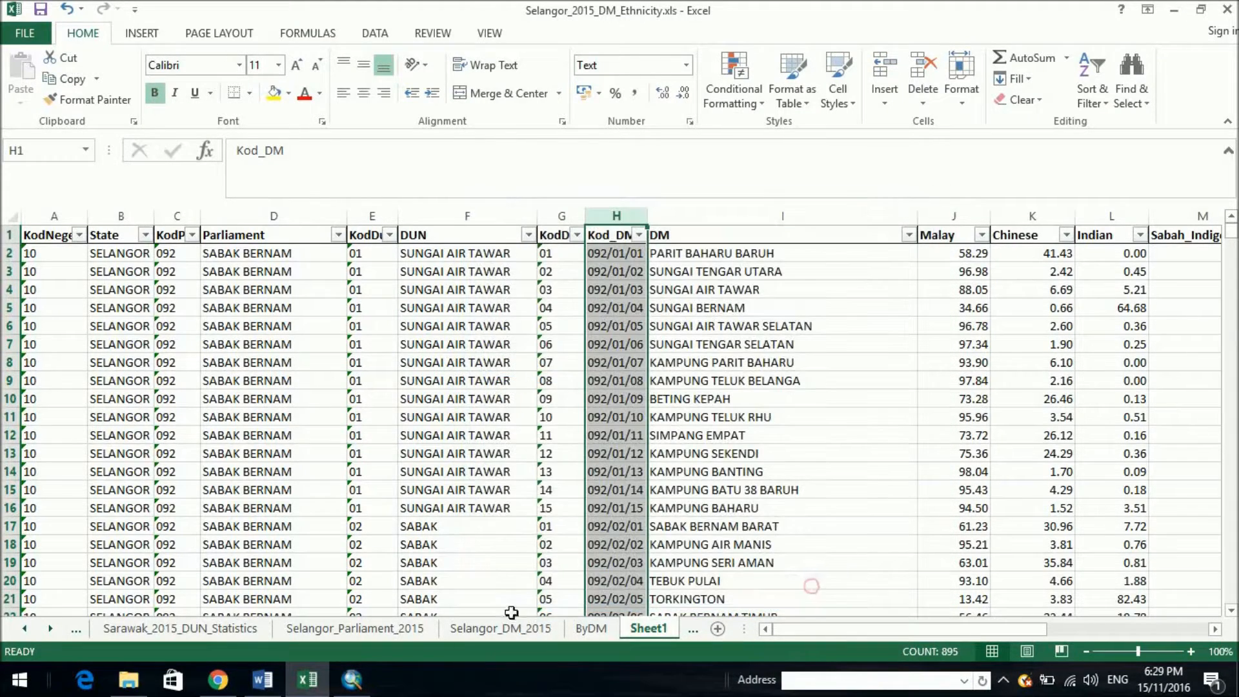
Step: In ArcMap, open the Selangor_DM_2015 attribute table and inspect the properties of the Kod field
{"action": "left_click", "coordinate": [352, 680]}
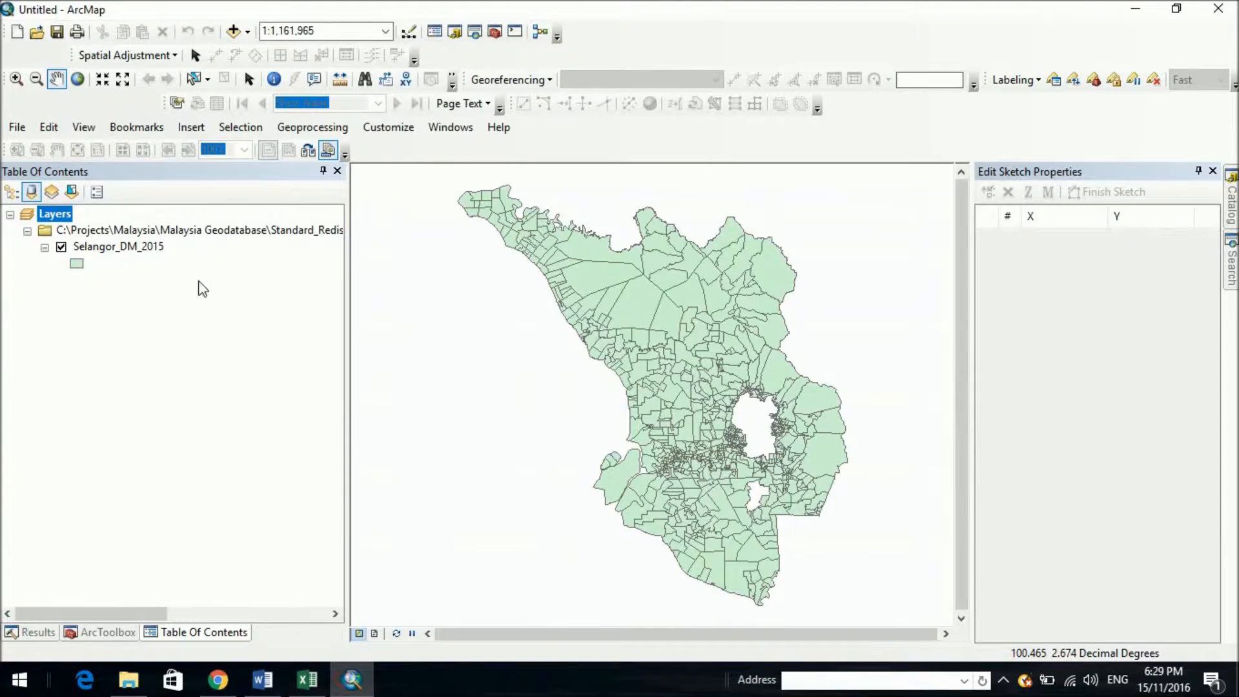
{"action": "right_click", "coordinate": [120, 247]}
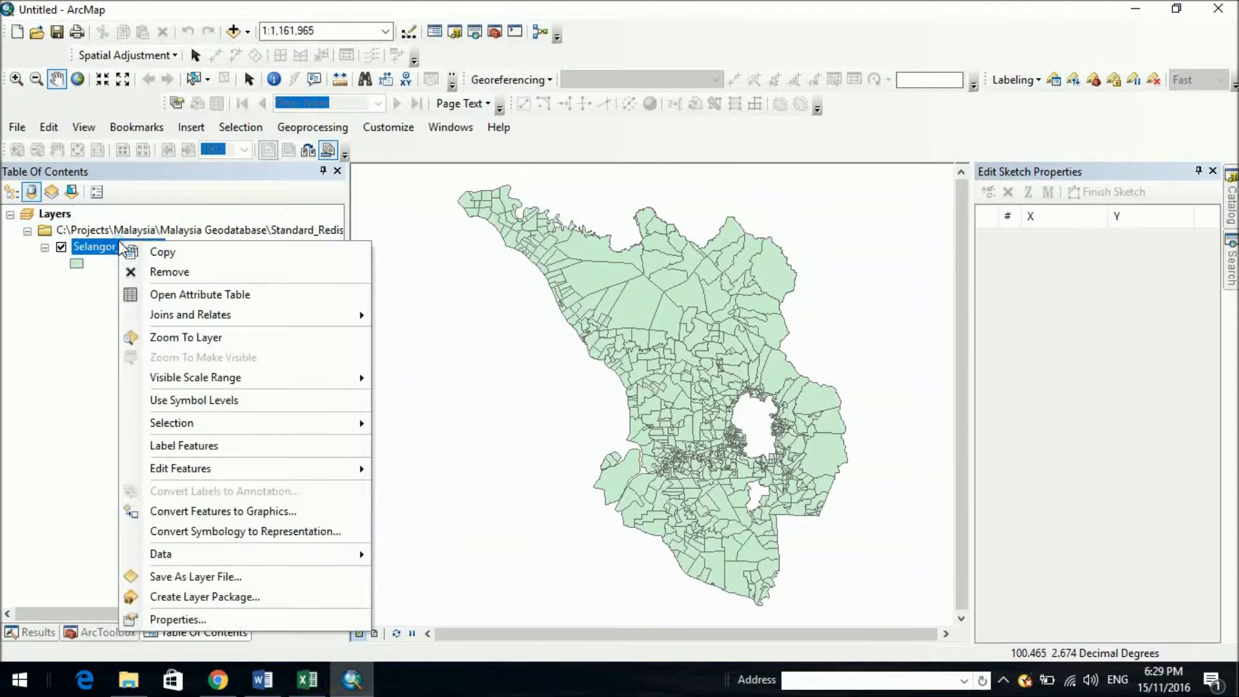
{"action": "left_click", "coordinate": [162, 295]}
{"action": "left_click", "coordinate": [131, 233]}
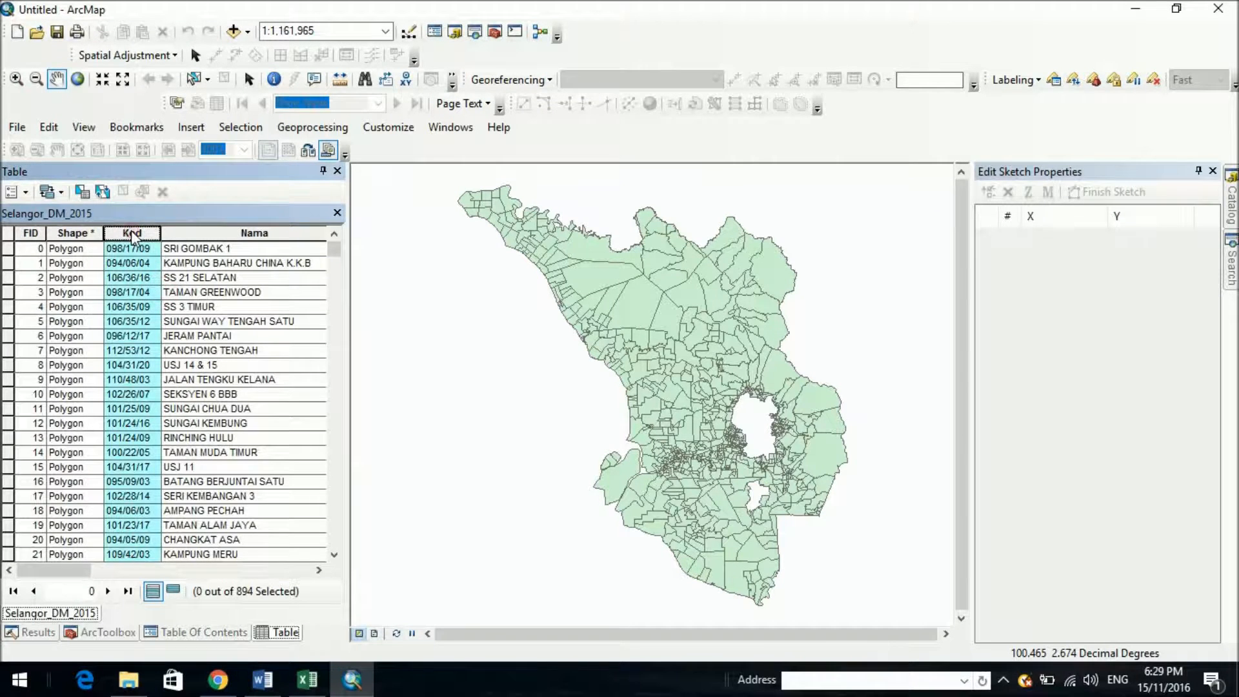
{"action": "right_click", "coordinate": [130, 231]}
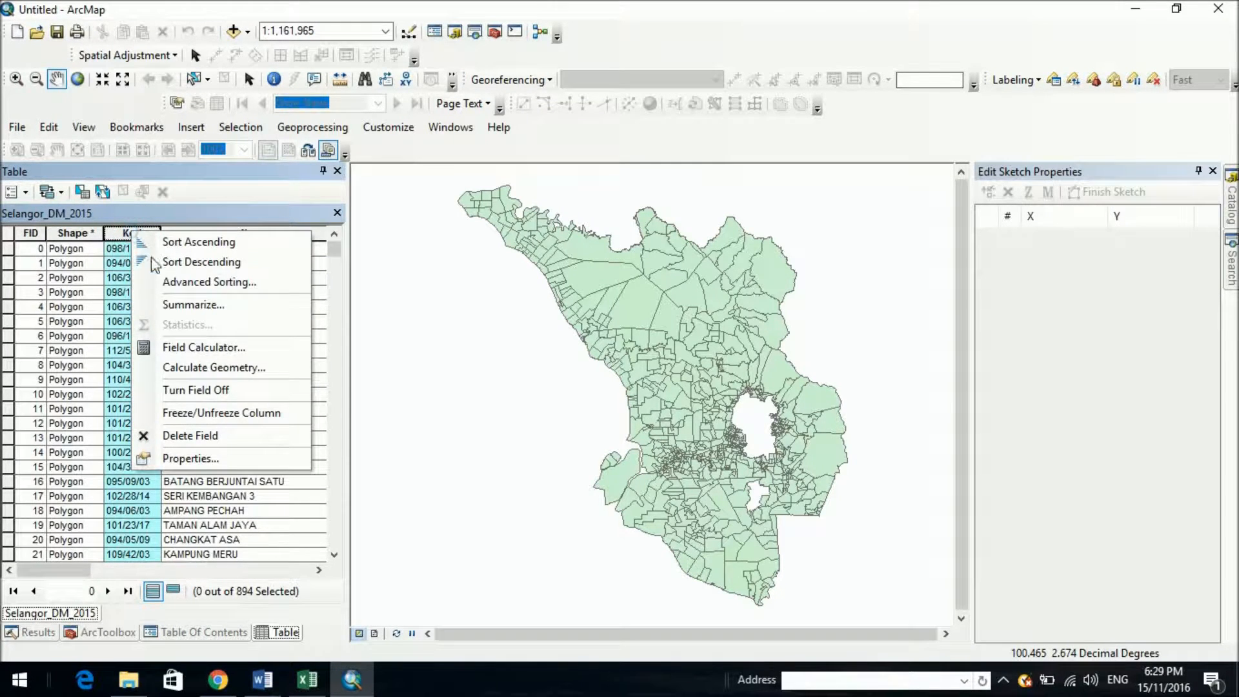
{"action": "left_click", "coordinate": [210, 455]}
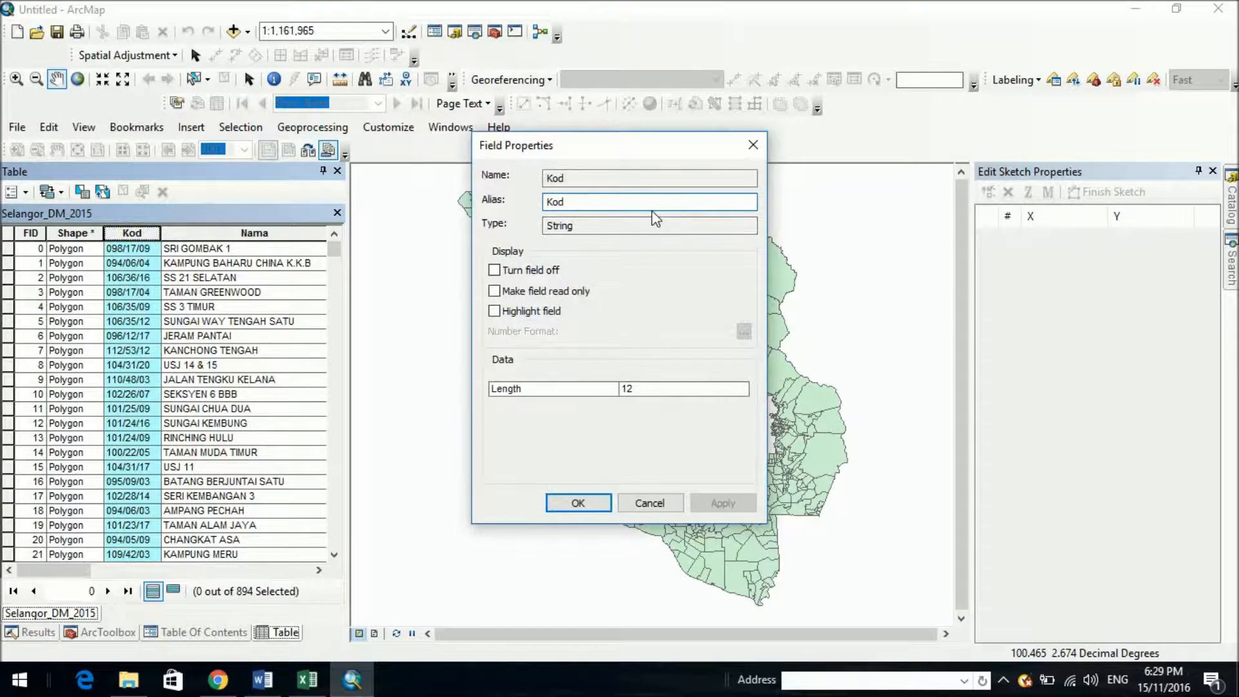
Step: Compare the Kod_DM codes in the Excel sheet with the Kod values in ArcMap's Selangor_DM_2015 attribute table
{"action": "left_click", "coordinate": [307, 679]}
{"action": "left_click", "coordinate": [619, 344]}
{"action": "left_click", "coordinate": [620, 255]}
{"action": "left_click", "coordinate": [621, 287]}
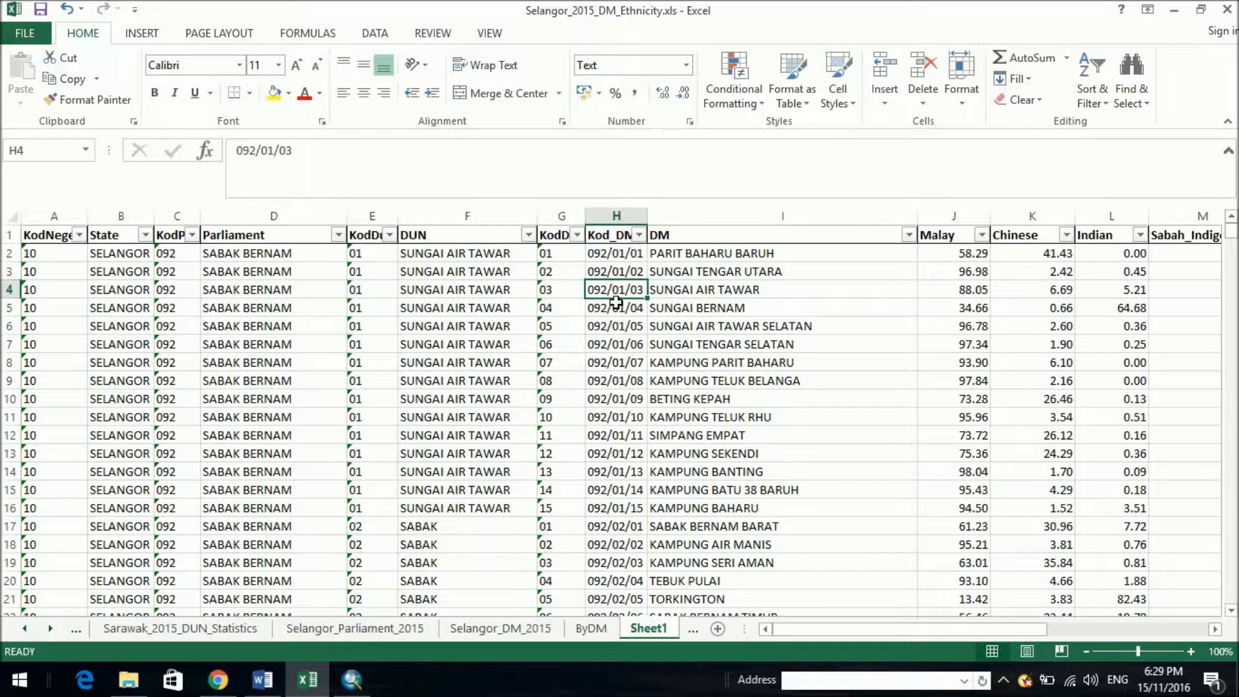
{"action": "left_click", "coordinate": [351, 679]}
{"action": "left_click", "coordinate": [129, 292]}
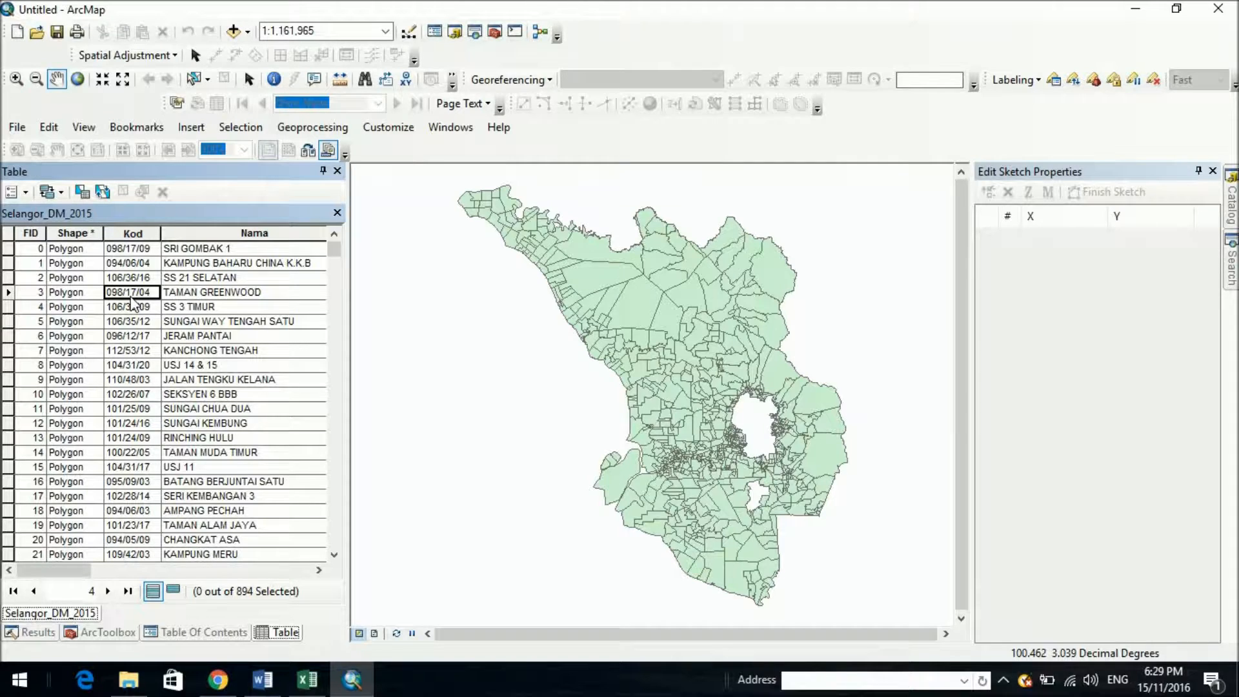
{"action": "left_click", "coordinate": [307, 680]}
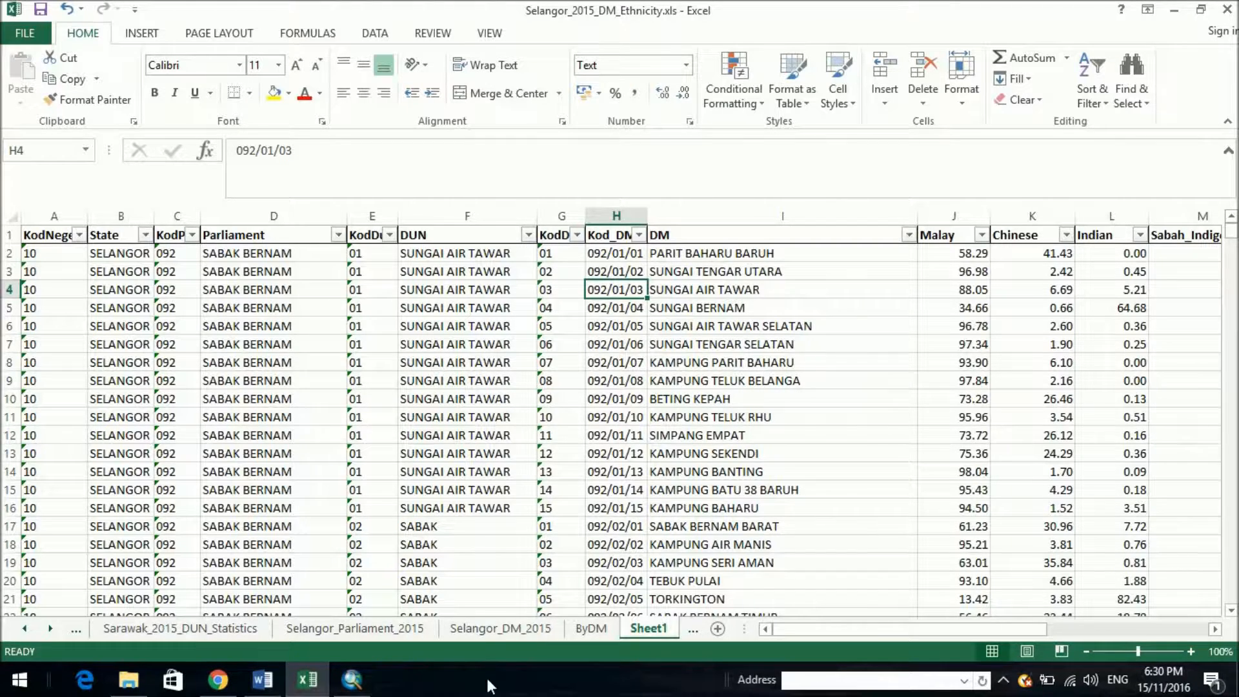
Step: Return to ArcMap's layer list and start adding data from the Selangor project folder
{"action": "left_click", "coordinate": [352, 680]}
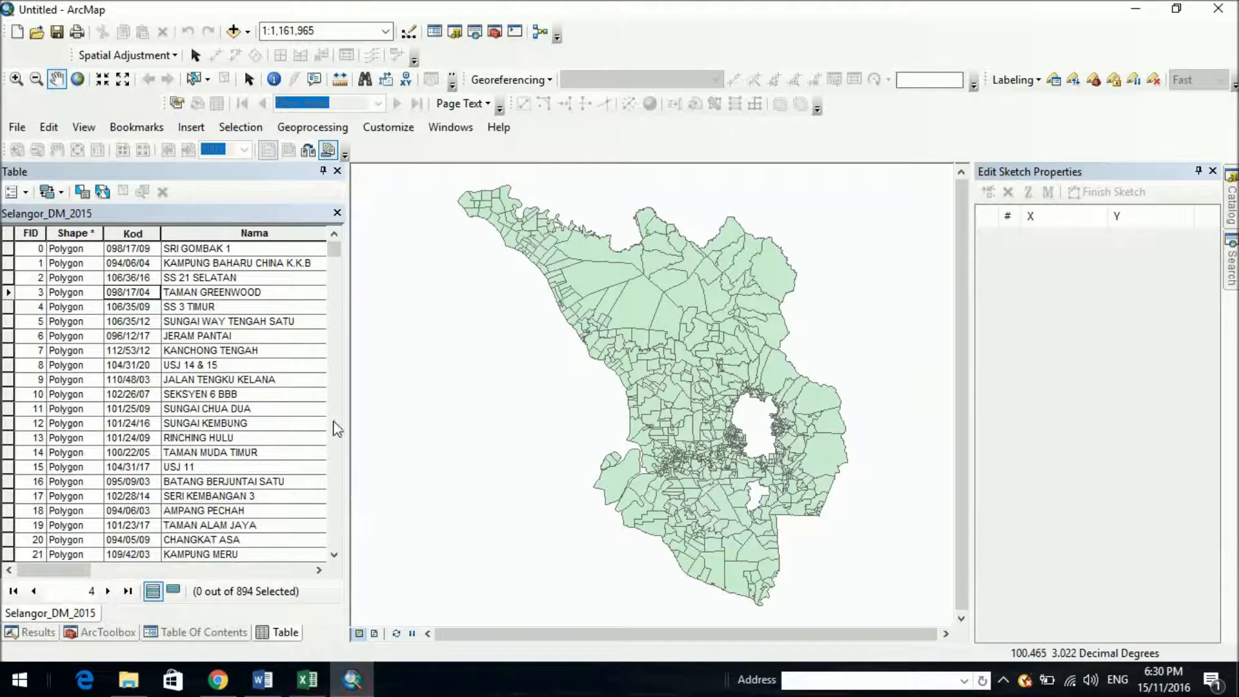
{"action": "left_click", "coordinate": [184, 632]}
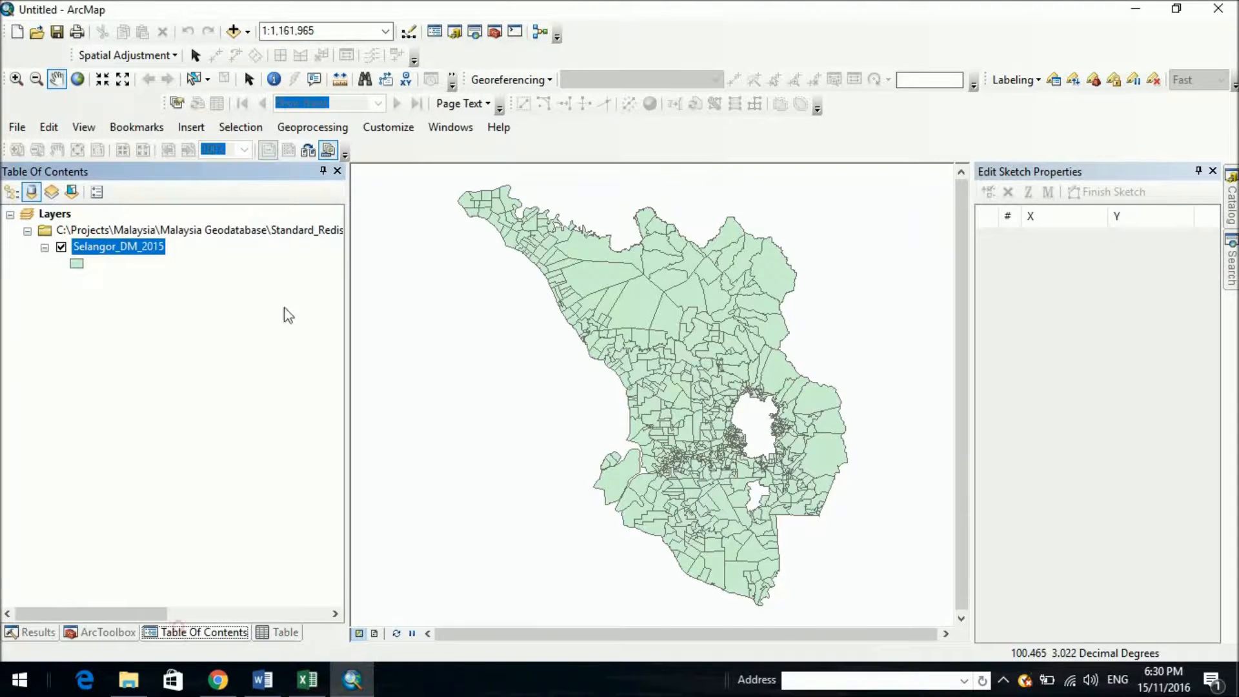
{"action": "left_click", "coordinate": [237, 37]}
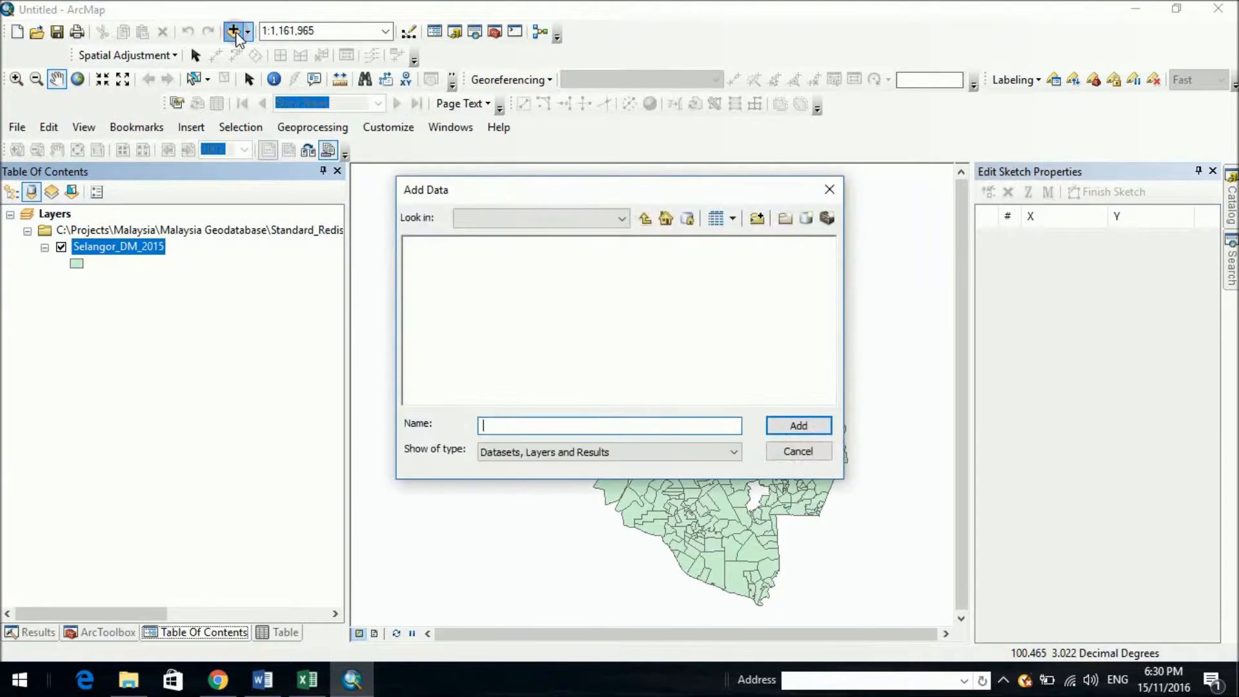
{"action": "left_click", "coordinate": [645, 218]}
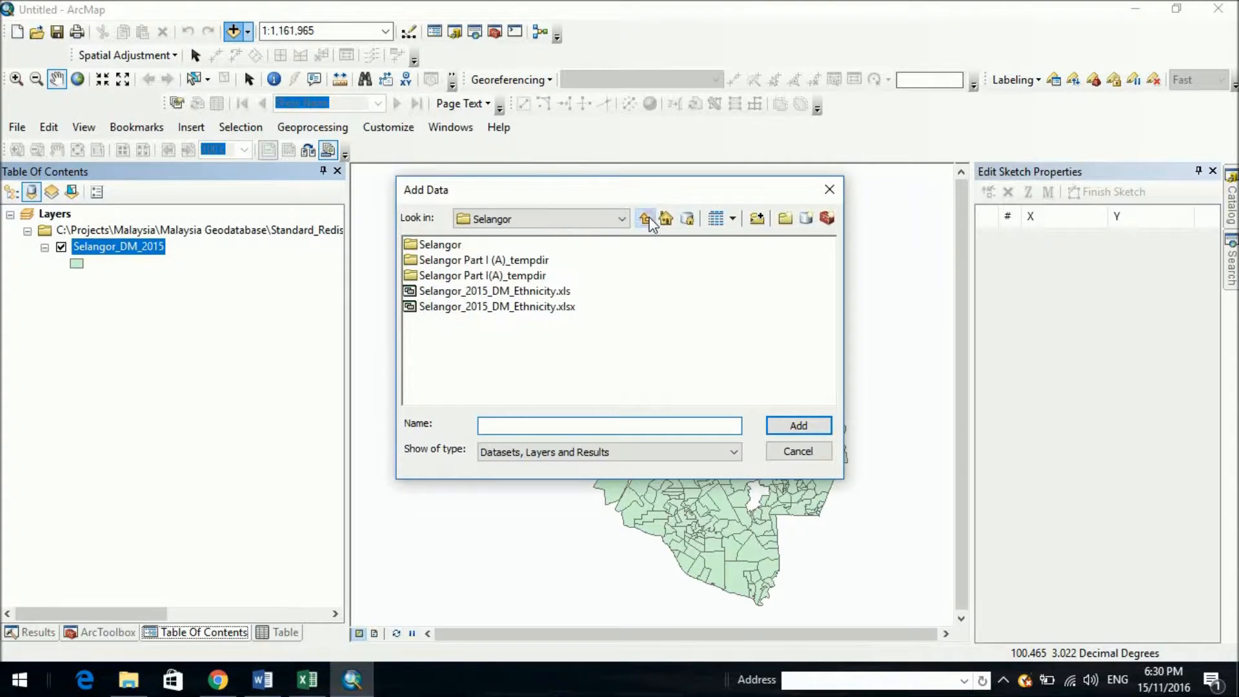
Step: Try to open Selangor_2015_DM_Ethnicity.xlsx as the data source and return to the Selangor folder
{"action": "double_click", "coordinate": [559, 307]}
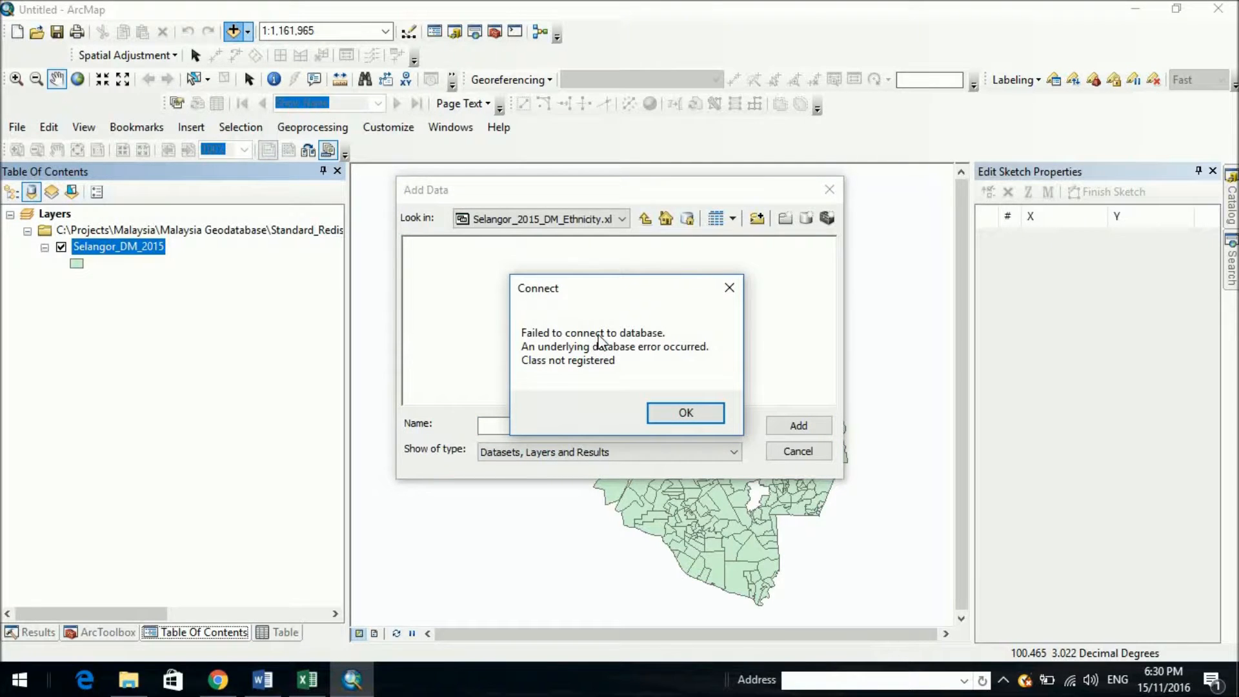
{"action": "left_click", "coordinate": [688, 410]}
{"action": "left_click", "coordinate": [644, 219]}
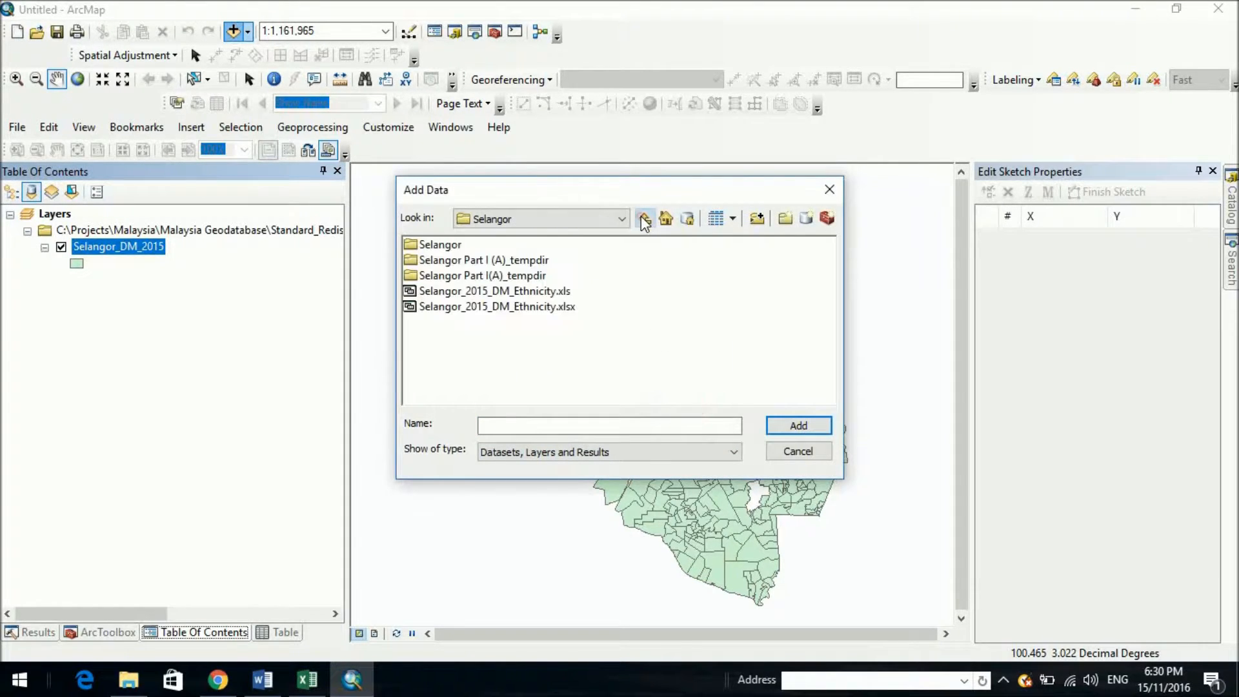
Step: Add the Sheet1$ table from Selangor_2015_DM_Ethnicity.xls to the map, checking the sheet name in Excel
{"action": "double_click", "coordinate": [550, 293]}
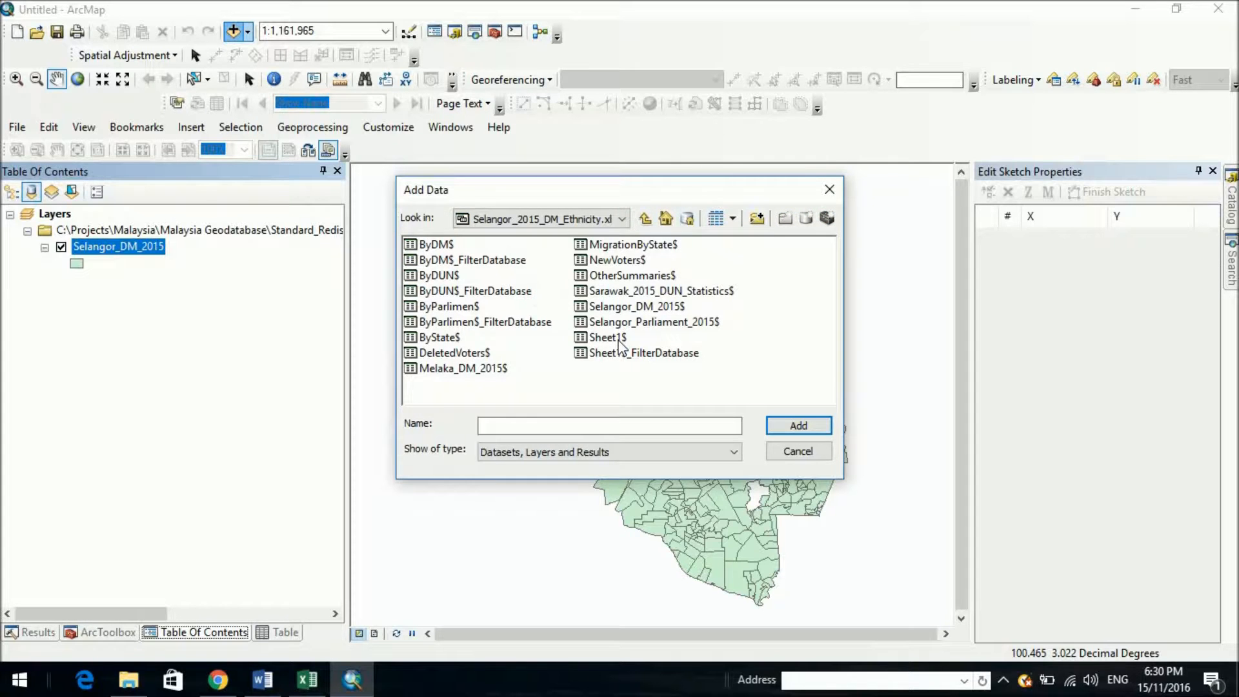
{"action": "left_click", "coordinate": [307, 680]}
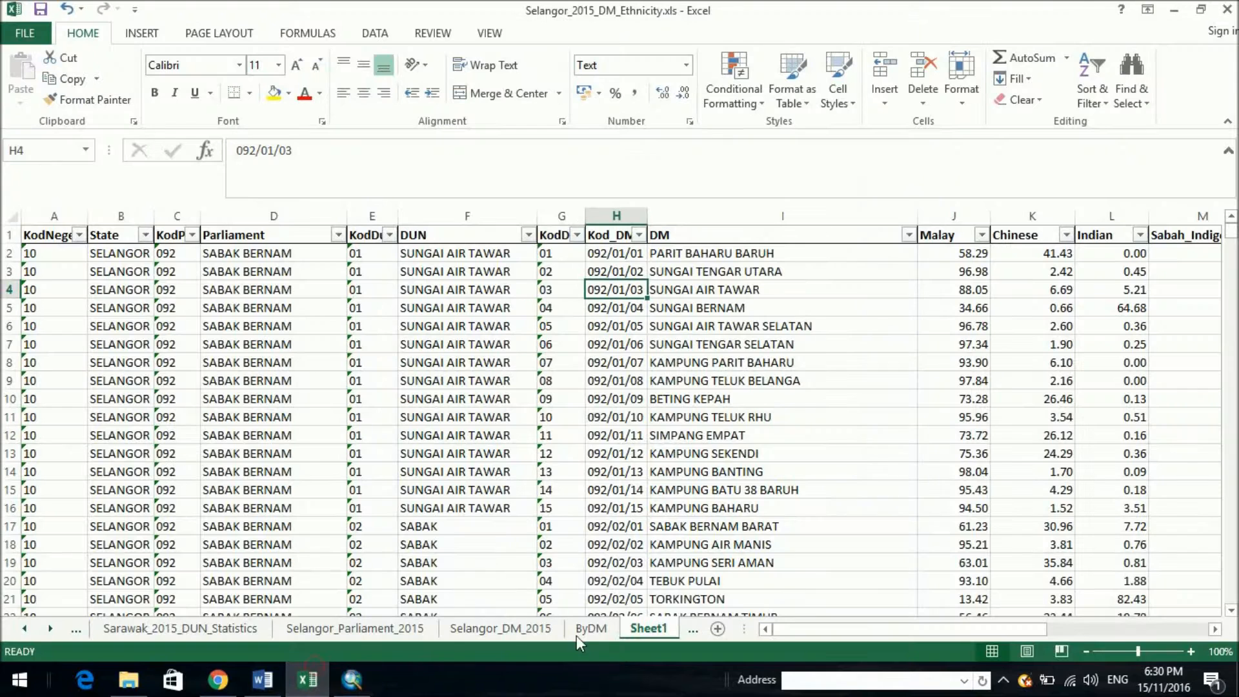
{"action": "left_click", "coordinate": [349, 683]}
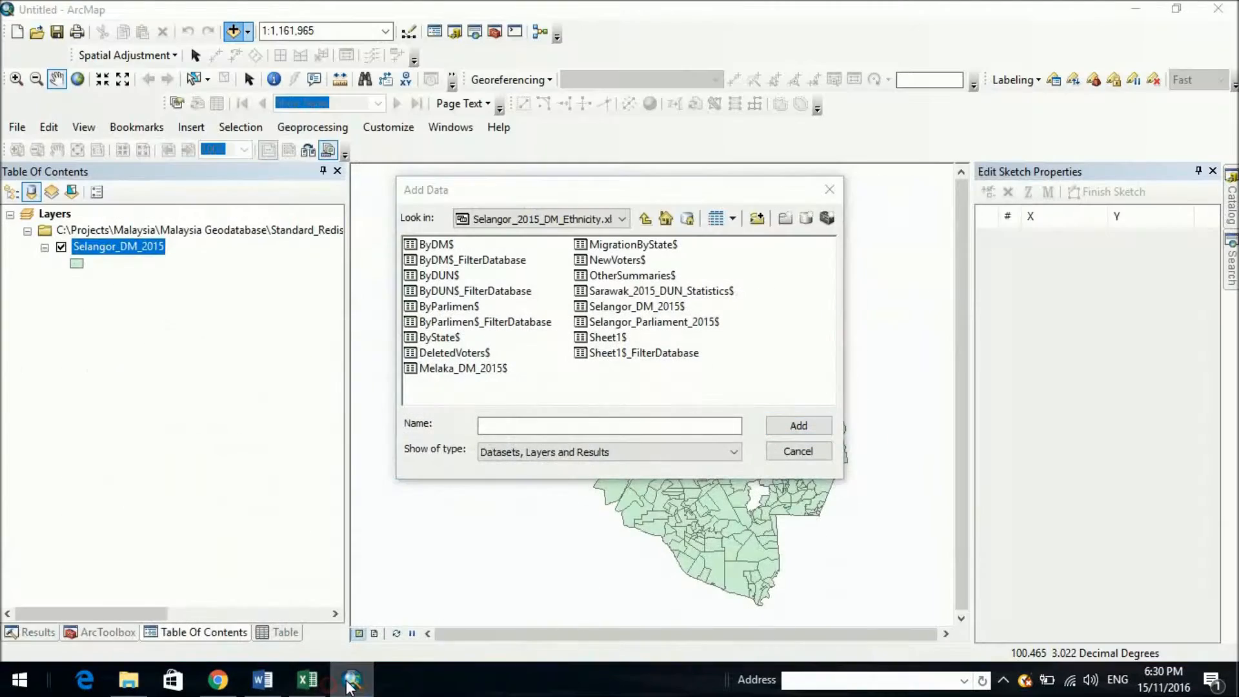
{"action": "left_click", "coordinate": [606, 337]}
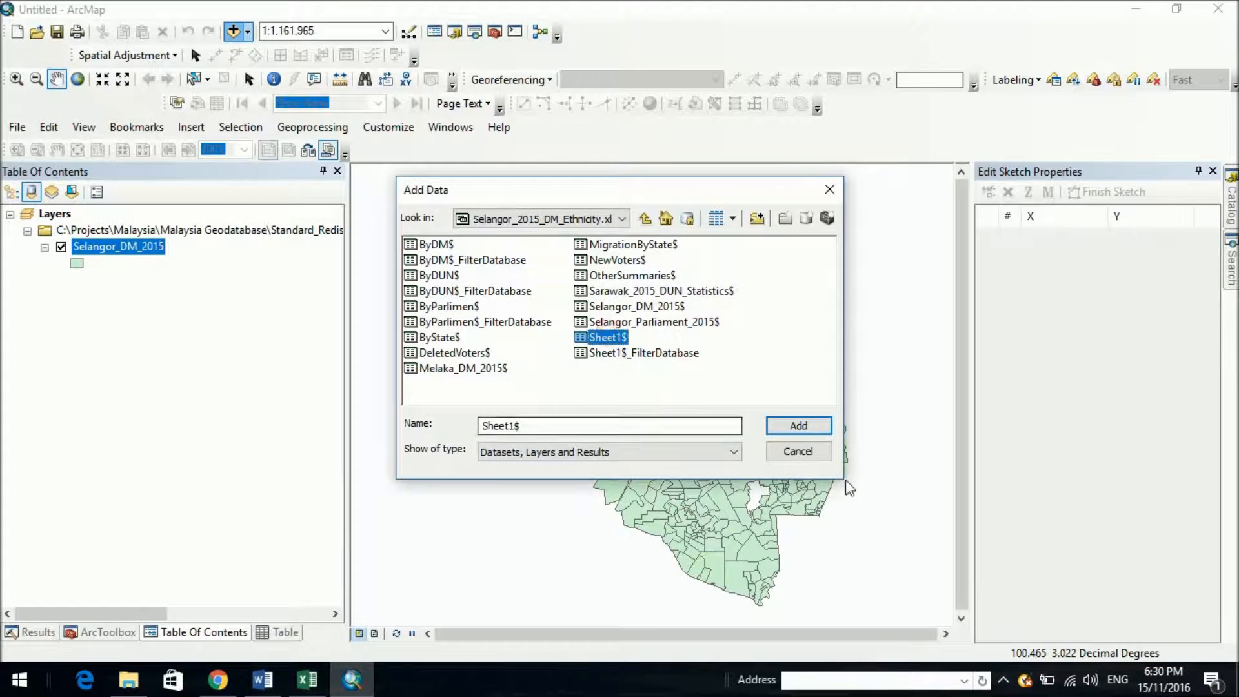
{"action": "left_click", "coordinate": [799, 431]}
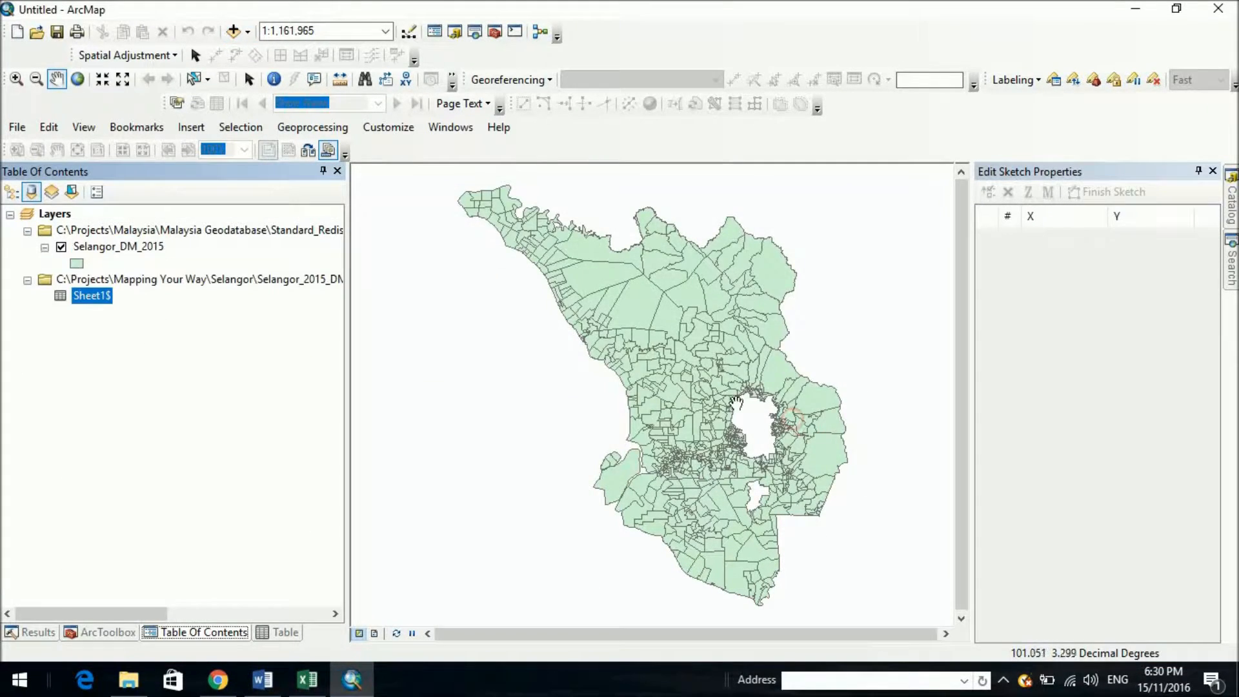
Step: Open the Selangor_DM_2015 attribute table and the Sheet1$ table and compare their fields and records
{"action": "right_click", "coordinate": [125, 253]}
{"action": "left_click", "coordinate": [208, 302]}
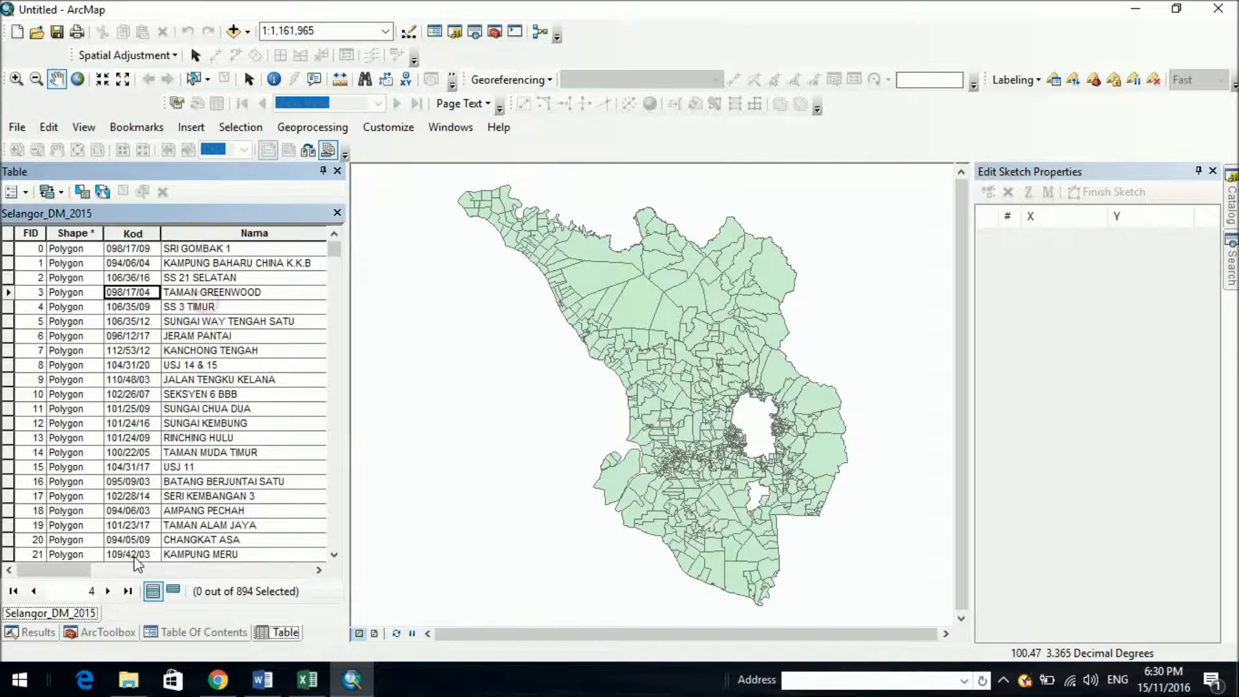
{"action": "left_click", "coordinate": [155, 631]}
{"action": "right_click", "coordinate": [97, 298]}
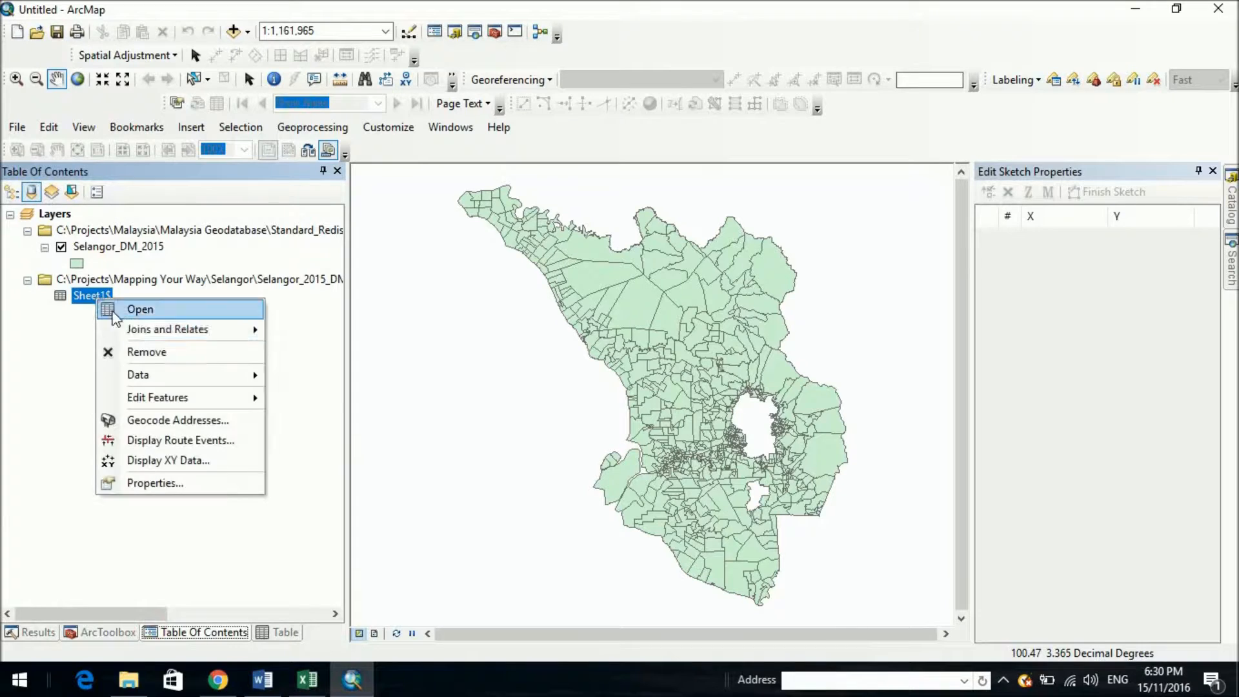
{"action": "left_click", "coordinate": [142, 311]}
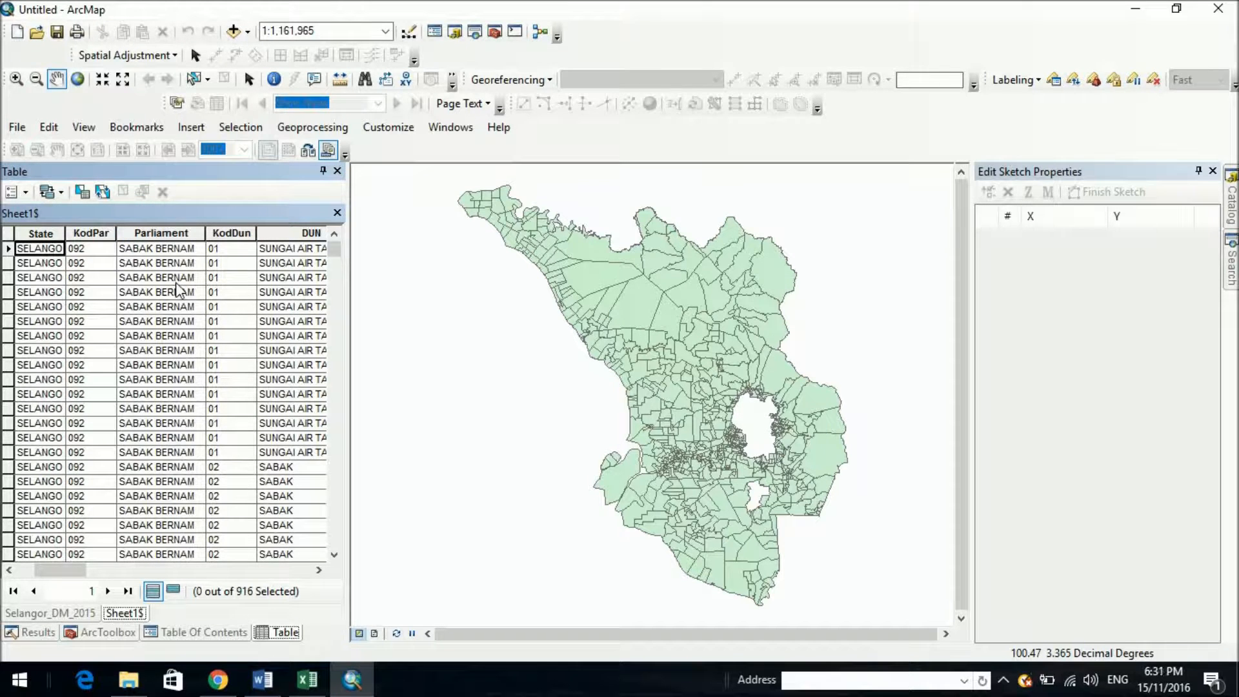
{"action": "left_click_drag", "start_coordinate": [333, 246], "coordinate": [258, 239]}
{"action": "left_click", "coordinate": [56, 613]}
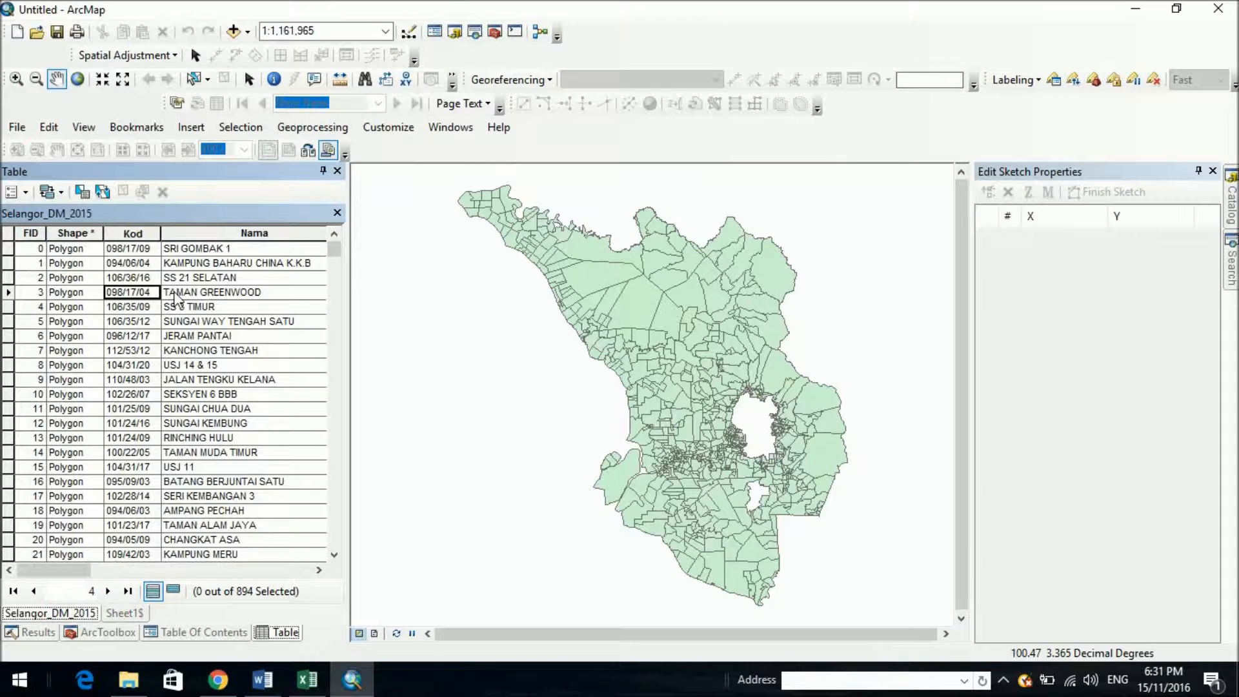
{"action": "left_click", "coordinate": [124, 613]}
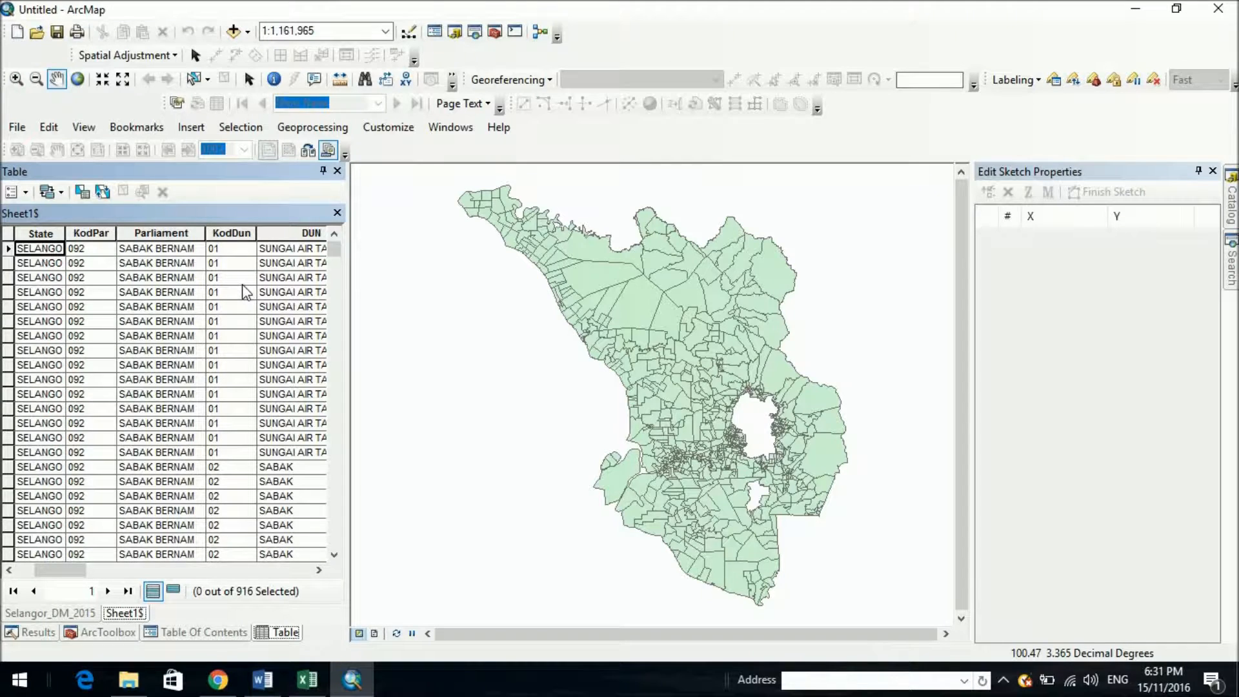
Step: Set up an attribute join from the Sheet1$ table to the Selangor_DM_2015 layer, matching Kod with Kod_DM and keeping all records
{"action": "left_click", "coordinate": [196, 633]}
{"action": "right_click", "coordinate": [122, 249]}
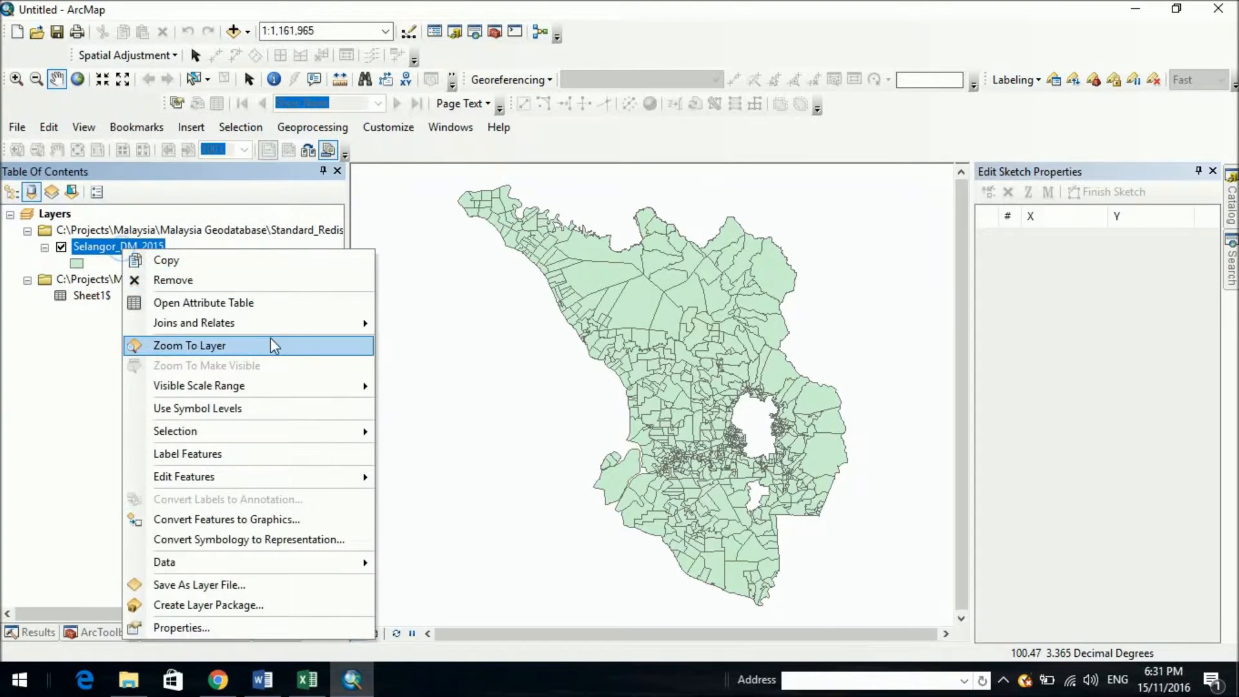
{"action": "mouse_move", "coordinate": [277, 322]}
{"action": "left_click", "coordinate": [432, 329]}
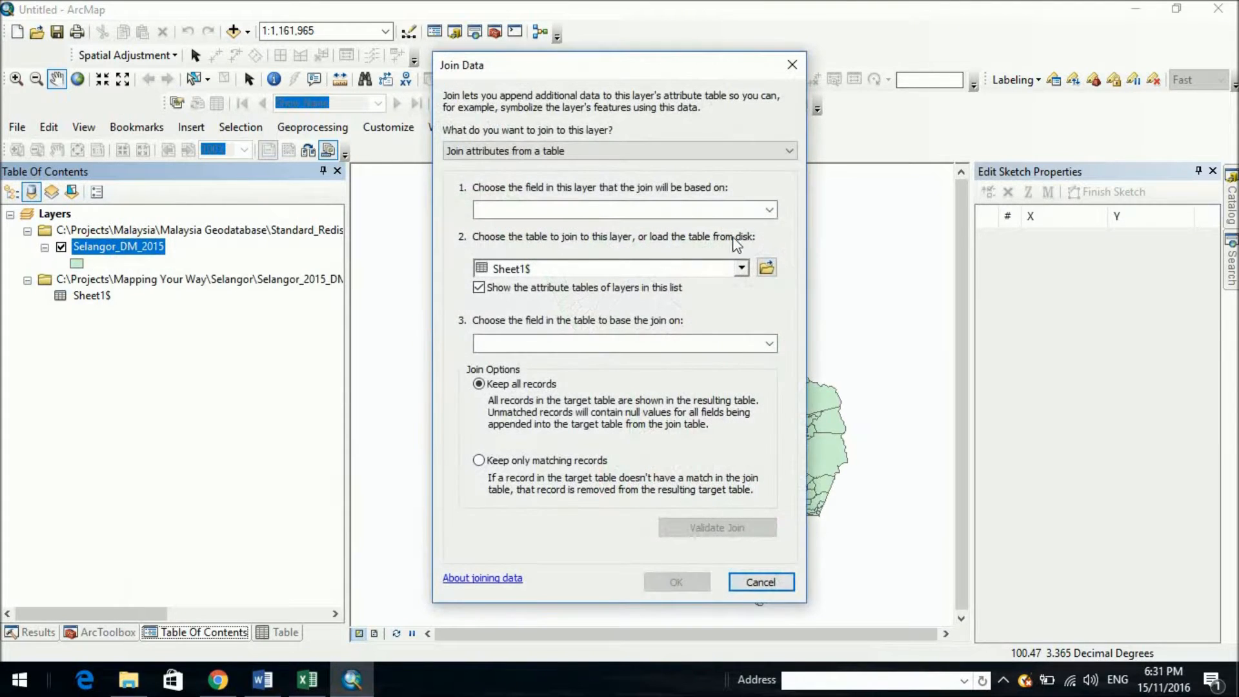
{"action": "left_click", "coordinate": [770, 210]}
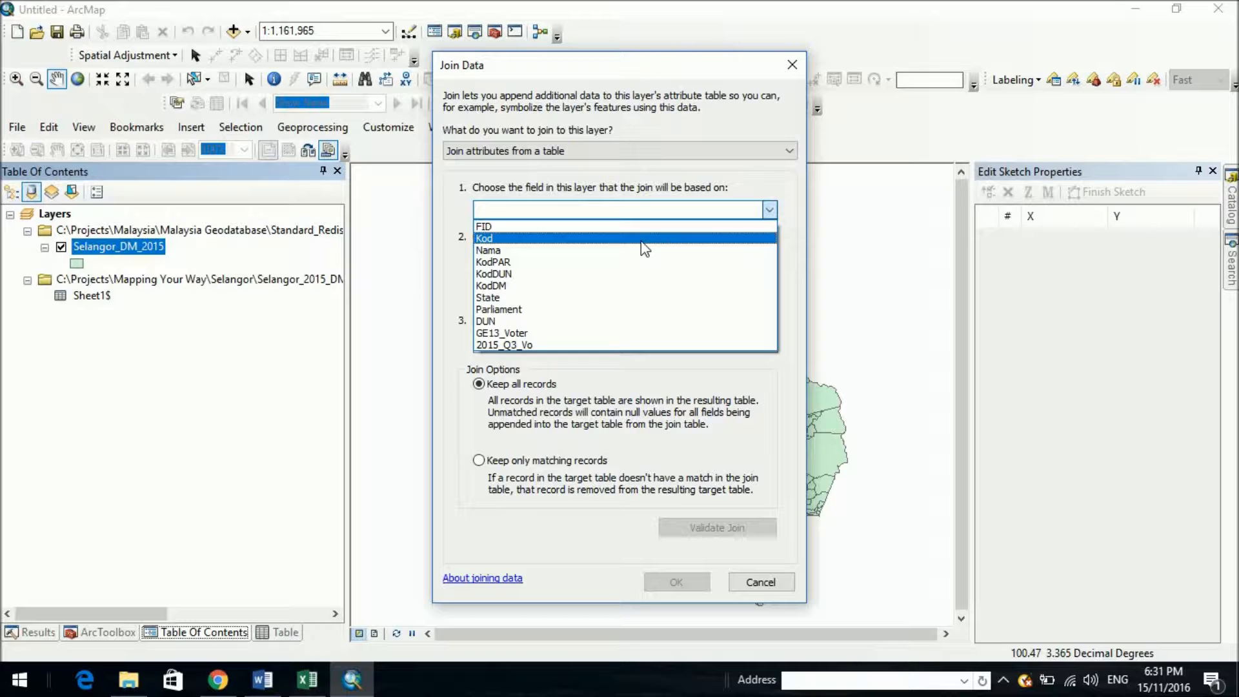
{"action": "left_click", "coordinate": [643, 241]}
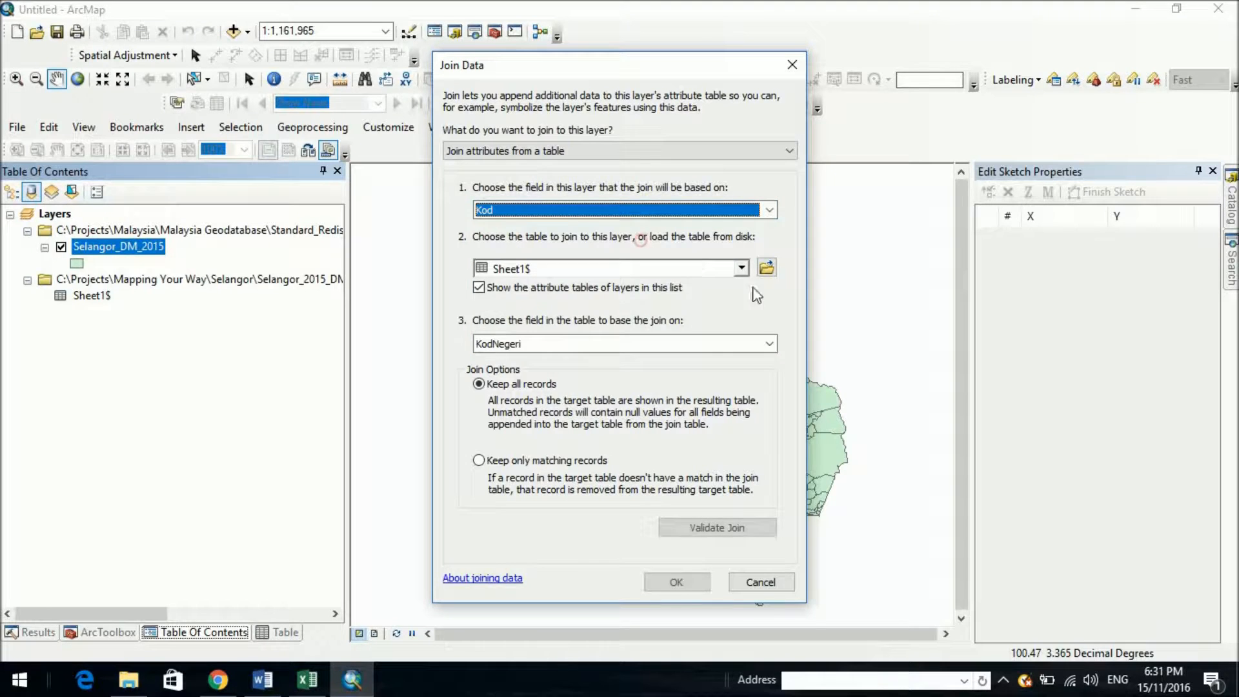
{"action": "left_click", "coordinate": [770, 343]}
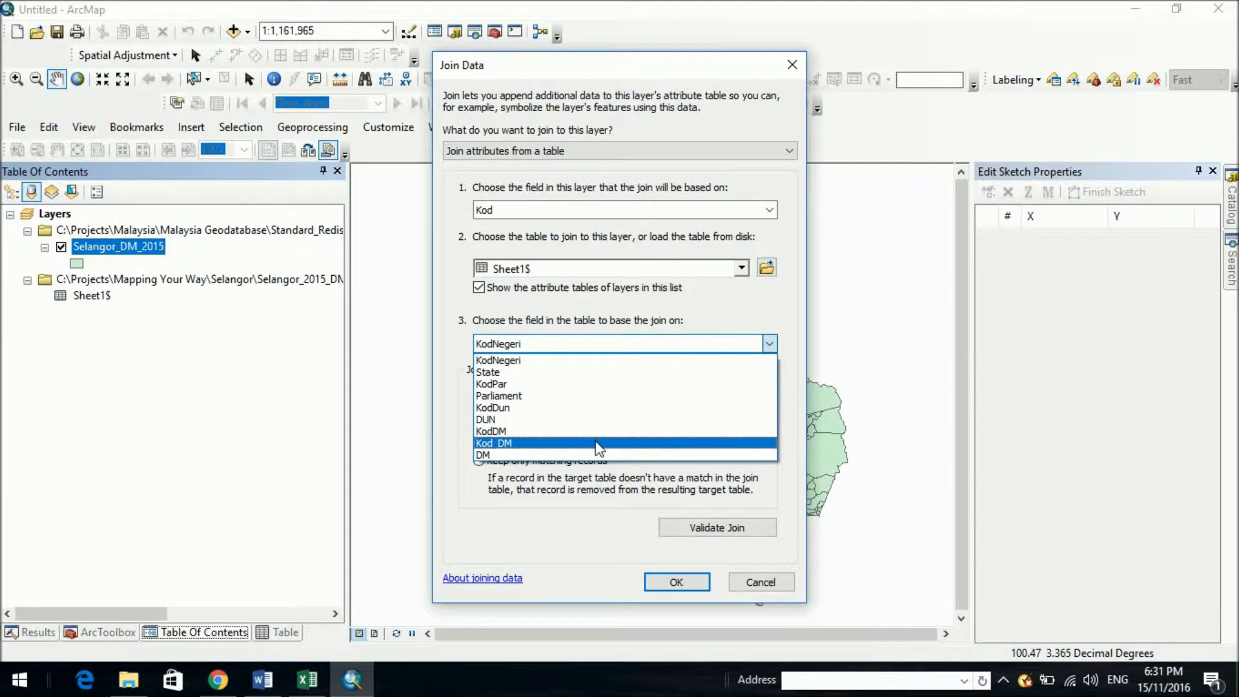
{"action": "left_click", "coordinate": [595, 439]}
Step: Validate the join between Selangor_DM_2015 and Sheet1$, and close the join setup without applying it
{"action": "left_click", "coordinate": [691, 532]}
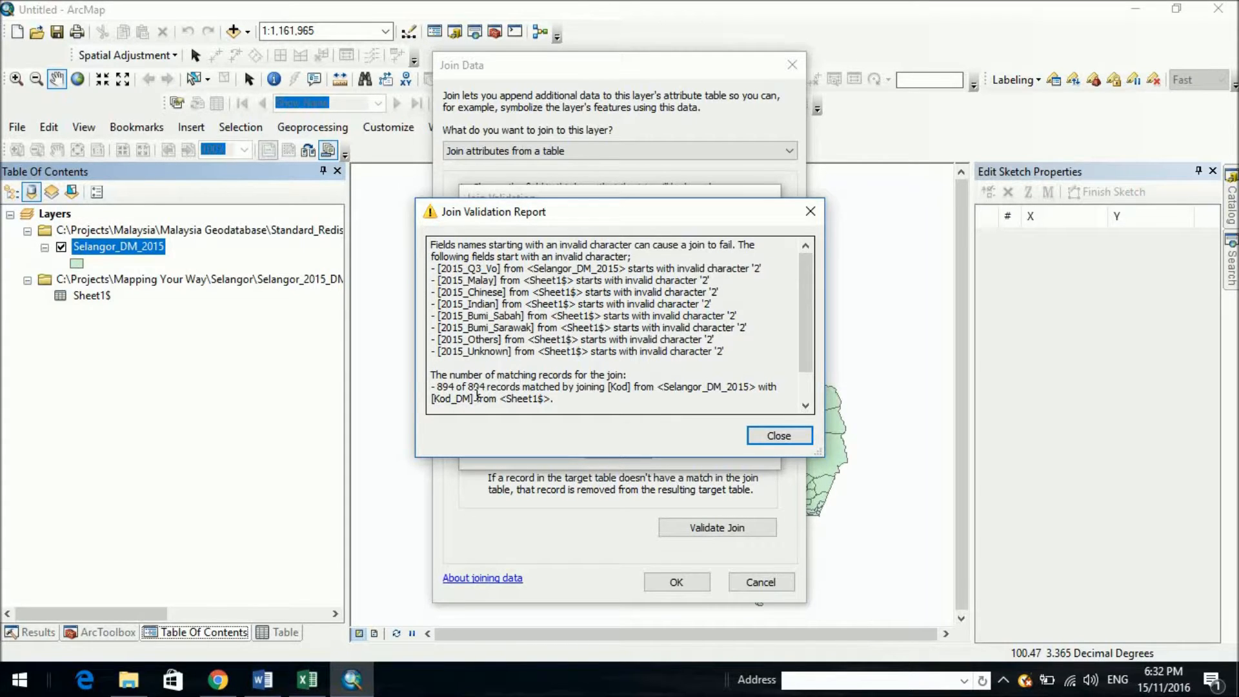
{"action": "left_click", "coordinate": [791, 441]}
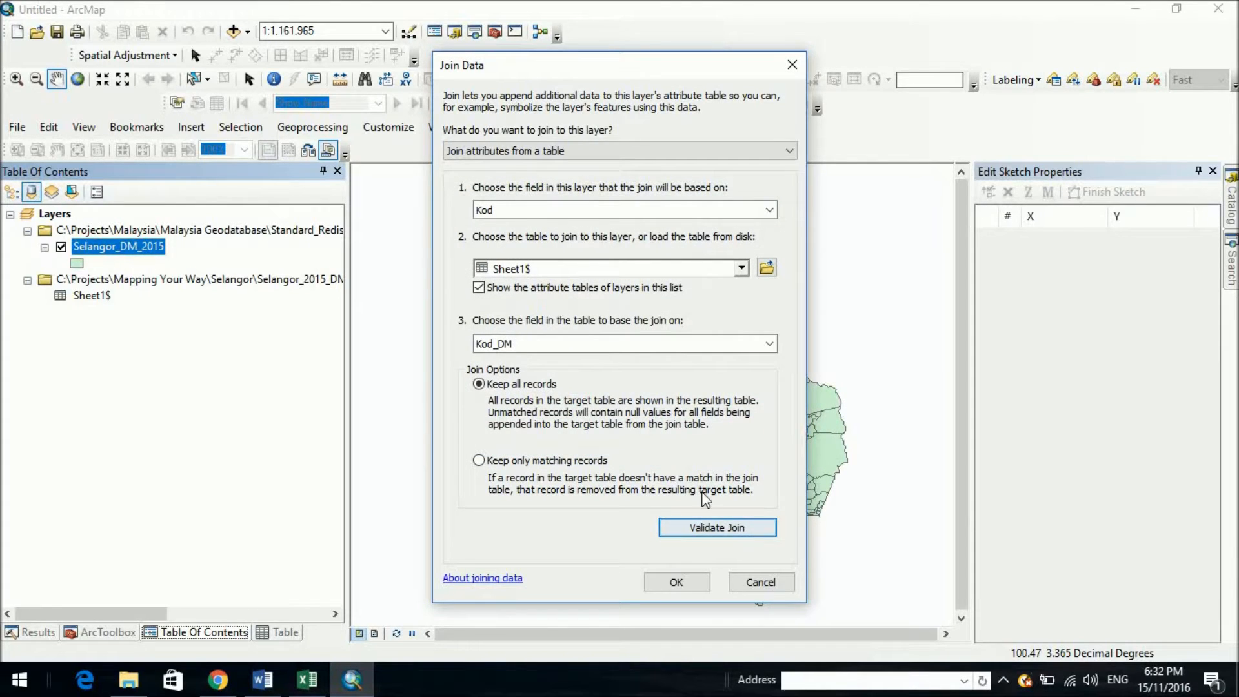
{"action": "left_click", "coordinate": [735, 586]}
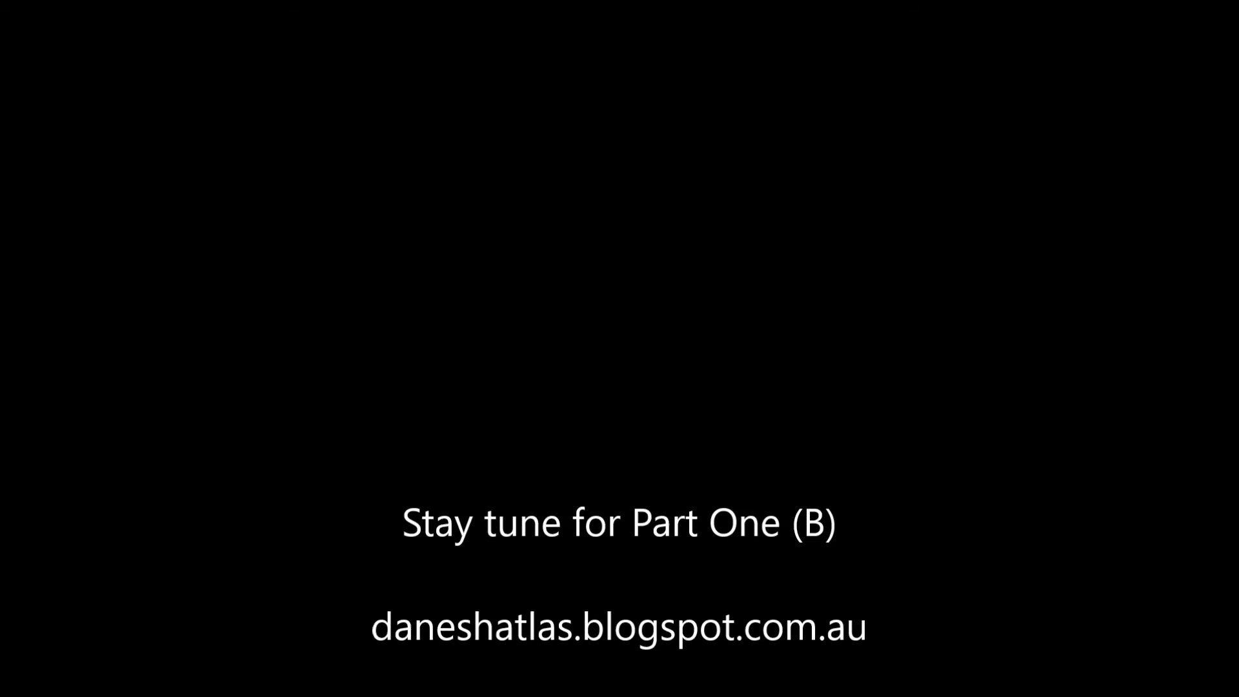